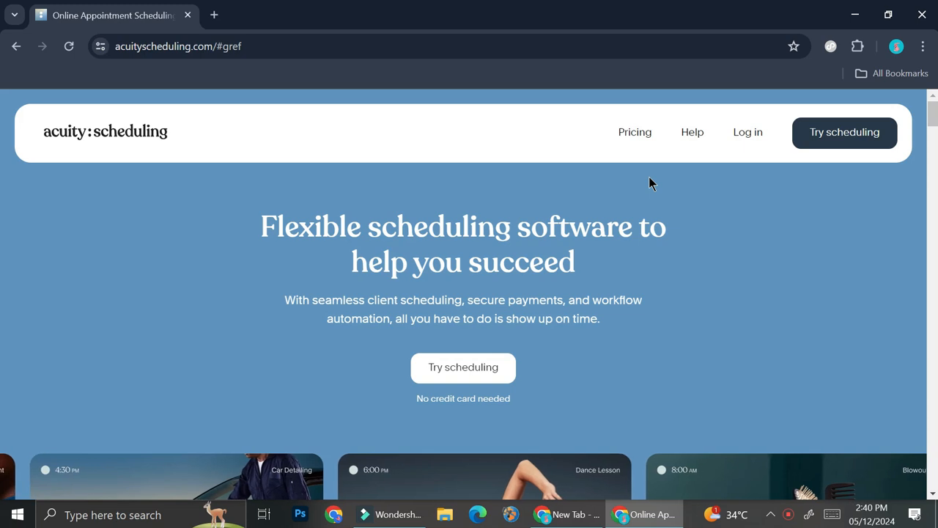
- Open the pricing page and compare the plans' monthly prices with their annual prices
{"action": "left_click", "coordinate": [627, 137]}
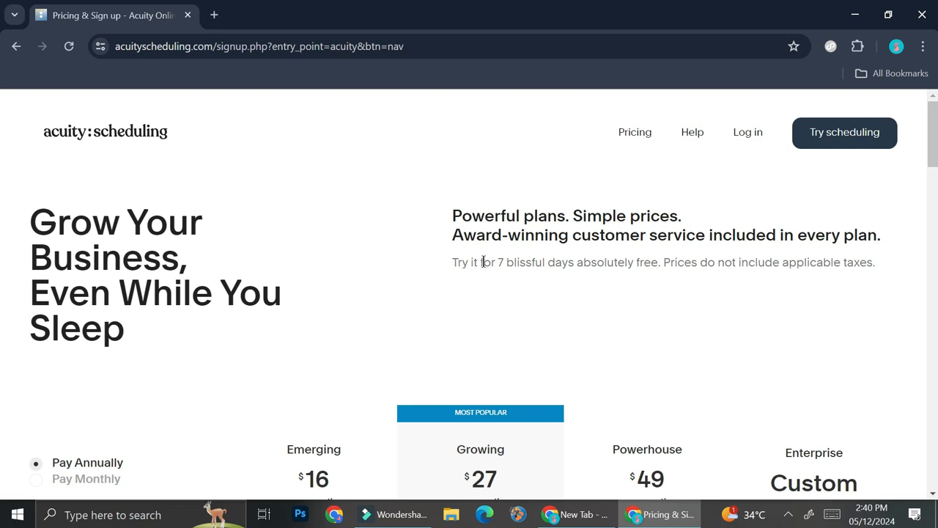
{"action": "scroll", "coordinate": [473, 275], "scroll_direction": "down", "scroll_amount": 1}
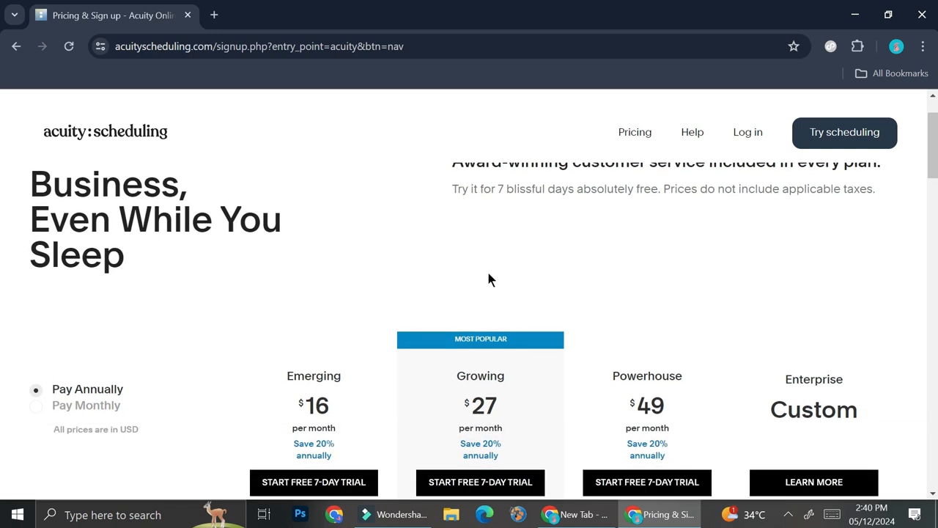
{"action": "scroll", "coordinate": [493, 273], "scroll_direction": "down", "scroll_amount": 1}
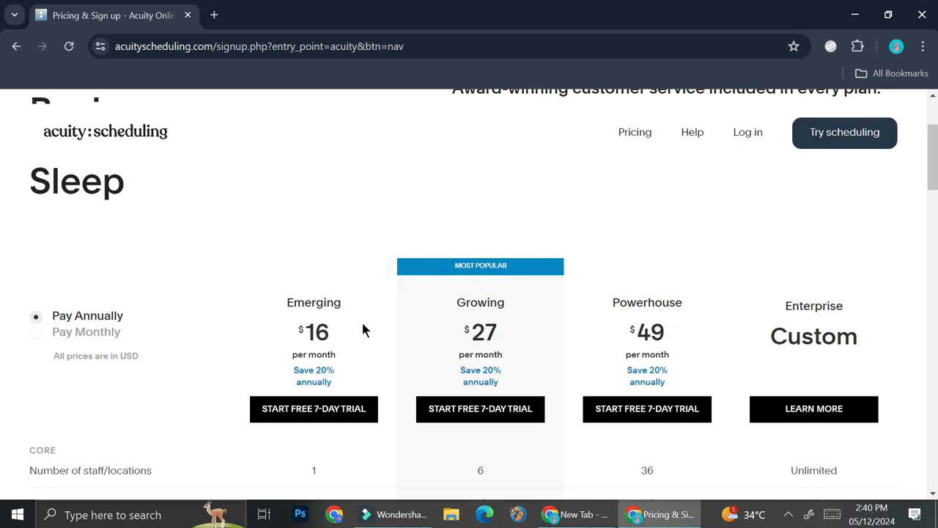
{"action": "left_click", "coordinate": [85, 336]}
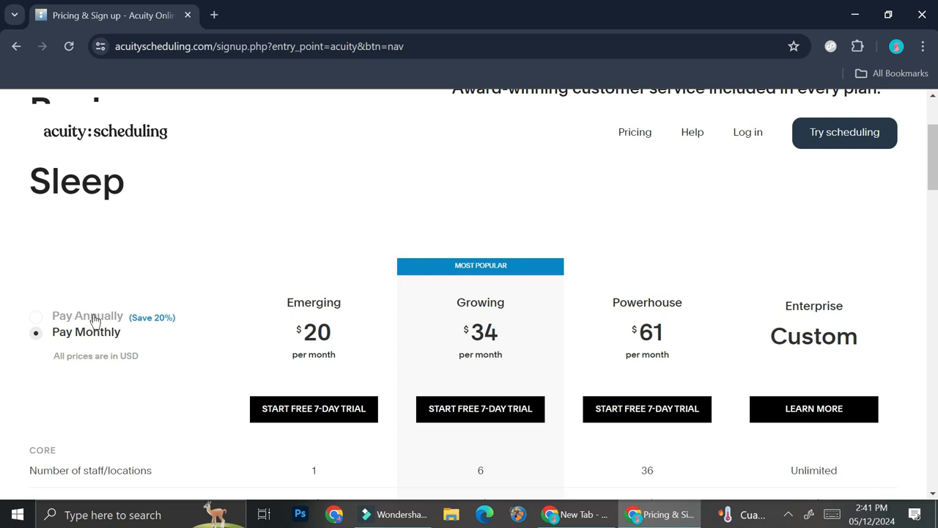
{"action": "left_click", "coordinate": [94, 318]}
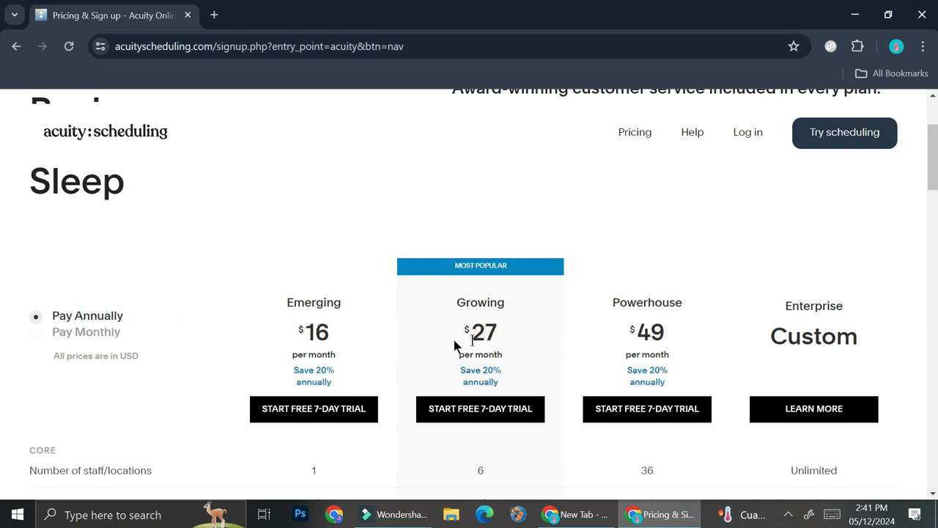
- Examine the prices and staff/location limits of the Emerging, Growing, Powerhouse and Enterprise plans
{"action": "scroll", "coordinate": [519, 343], "scroll_direction": "down", "scroll_amount": 1}
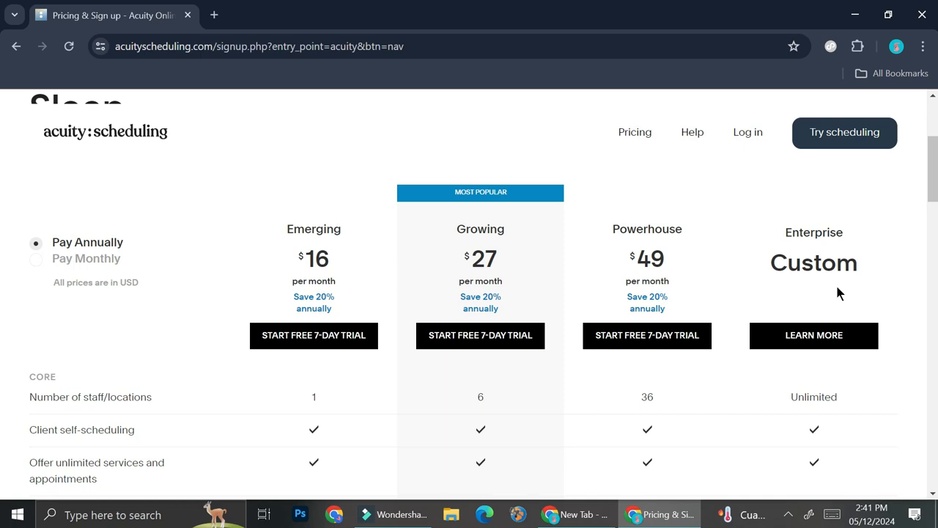
{"action": "scroll", "coordinate": [389, 291], "scroll_direction": "down", "scroll_amount": 2}
{"action": "scroll", "coordinate": [389, 291], "scroll_direction": "up", "scroll_amount": 1}
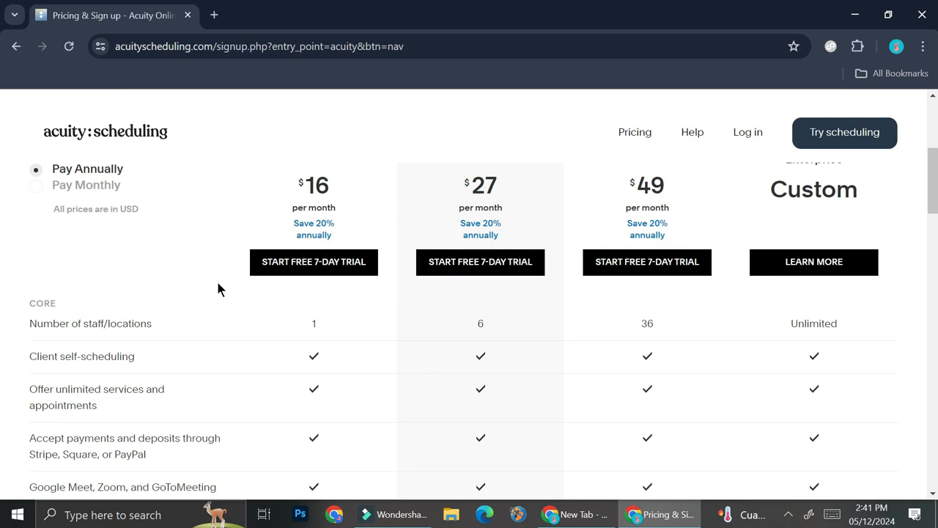
{"action": "scroll", "coordinate": [306, 235], "scroll_direction": "up", "scroll_amount": 2}
{"action": "scroll", "coordinate": [322, 246], "scroll_direction": "down", "scroll_amount": 1}
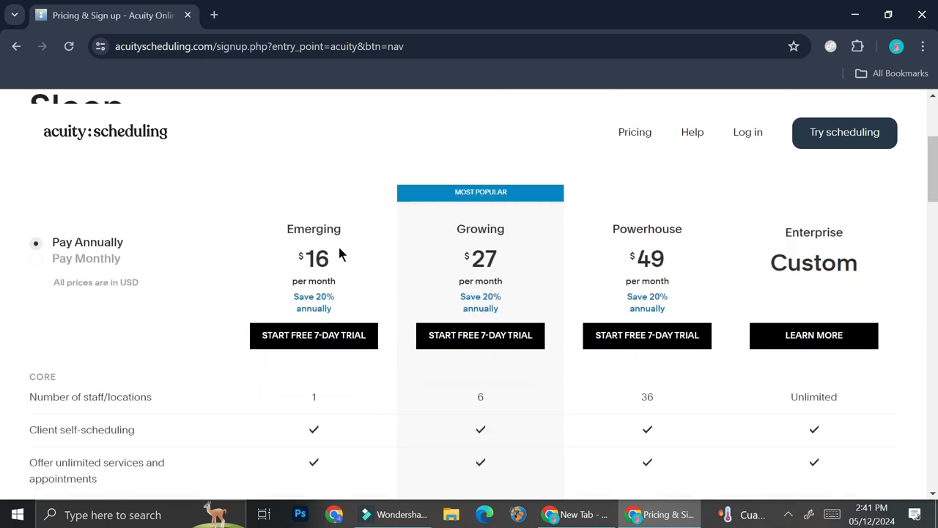
{"action": "scroll", "coordinate": [339, 253], "scroll_direction": "down", "scroll_amount": 1}
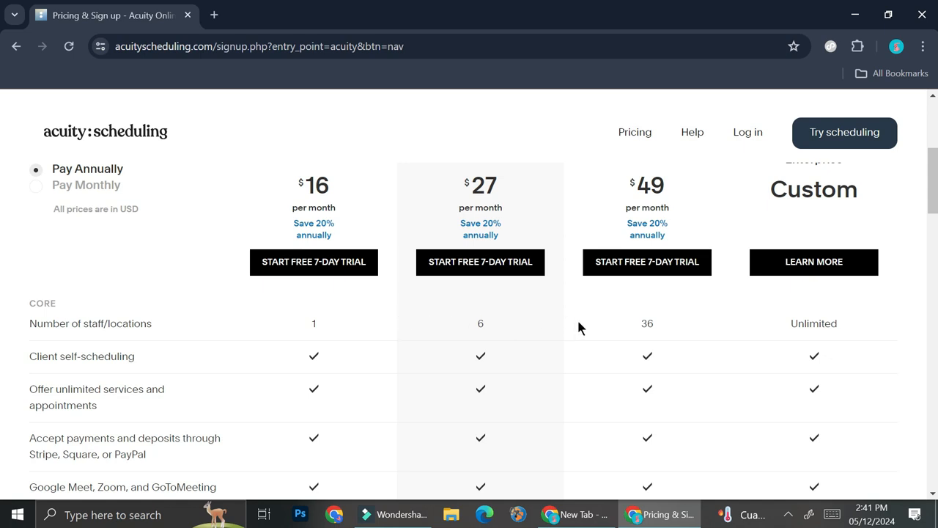
{"action": "scroll", "coordinate": [572, 327], "scroll_direction": "up", "scroll_amount": 1}
{"action": "scroll", "coordinate": [580, 325], "scroll_direction": "down", "scroll_amount": 1}
{"action": "scroll", "coordinate": [585, 330], "scroll_direction": "up", "scroll_amount": 1}
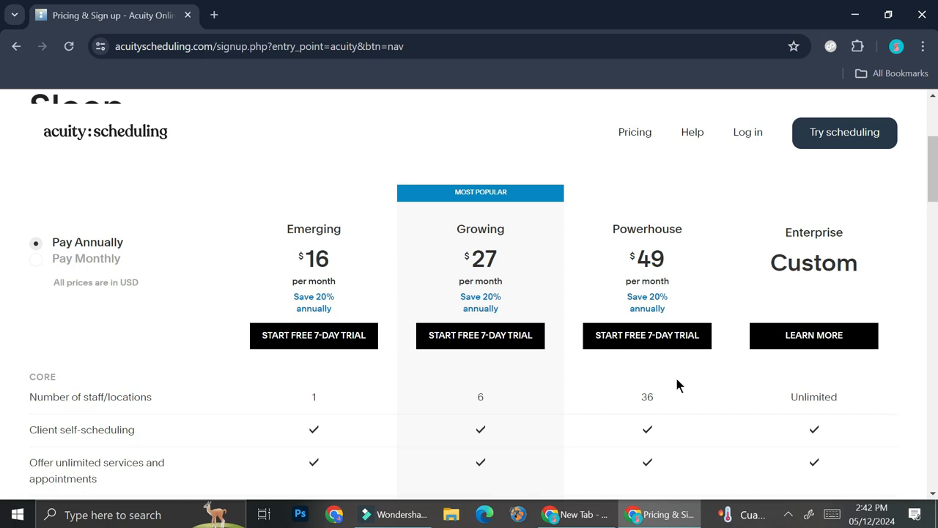
- Review the core and customization features included in each plan in the comparison table
{"action": "scroll", "coordinate": [593, 404], "scroll_direction": "down", "scroll_amount": 2}
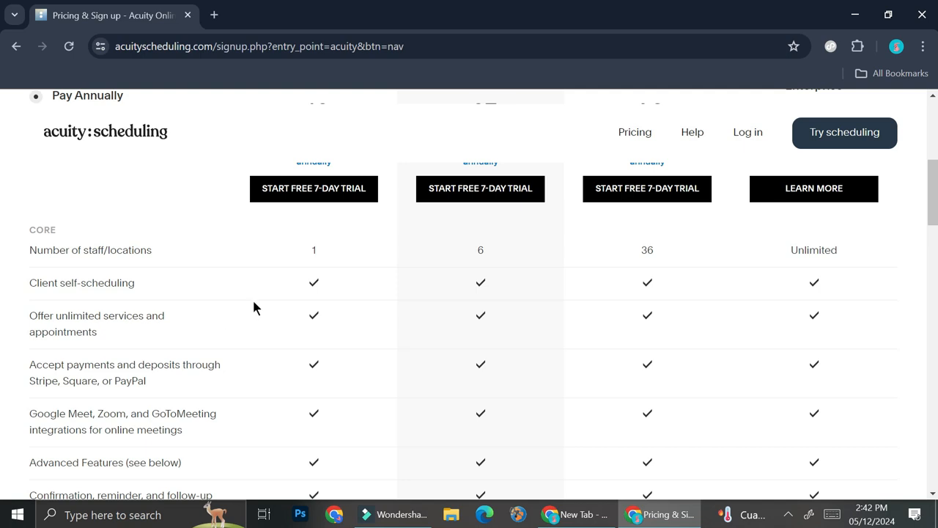
{"action": "scroll", "coordinate": [254, 307], "scroll_direction": "down", "scroll_amount": 3}
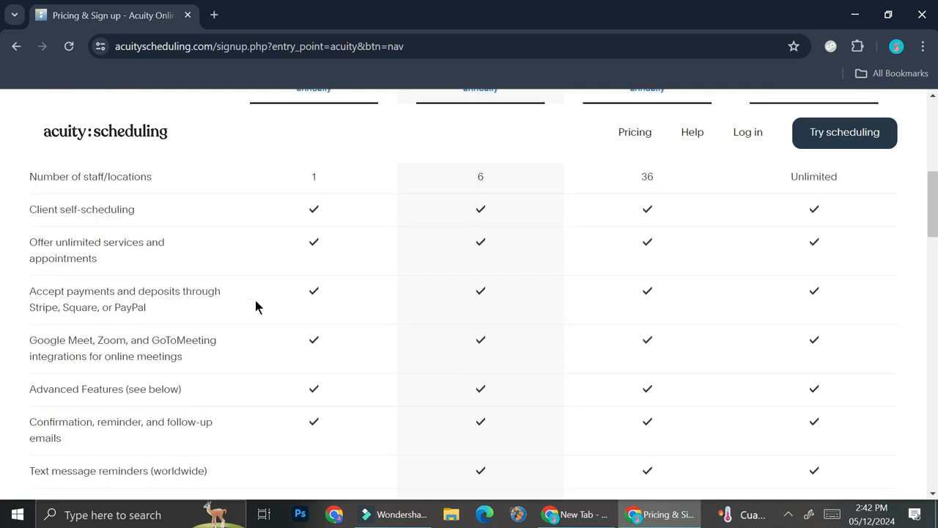
{"action": "scroll", "coordinate": [260, 306], "scroll_direction": "down", "scroll_amount": 2}
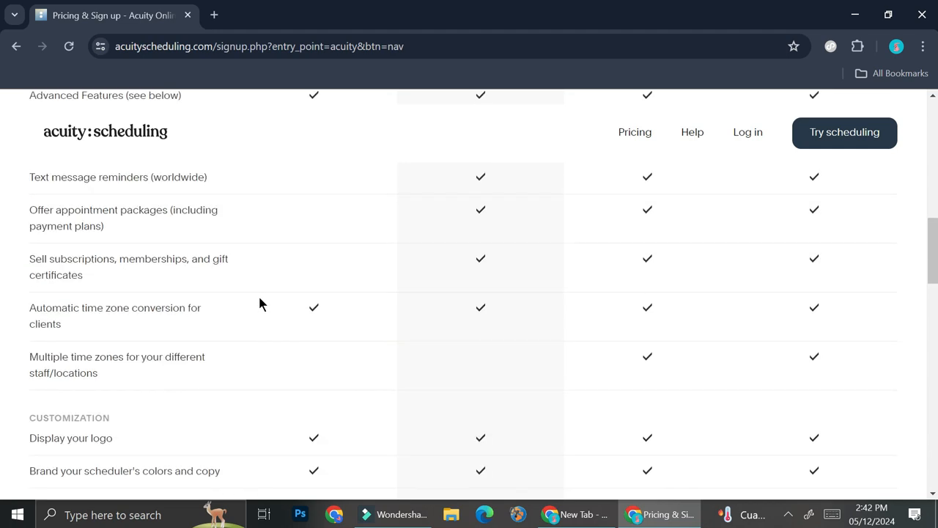
{"action": "scroll", "coordinate": [259, 304], "scroll_direction": "down", "scroll_amount": 1}
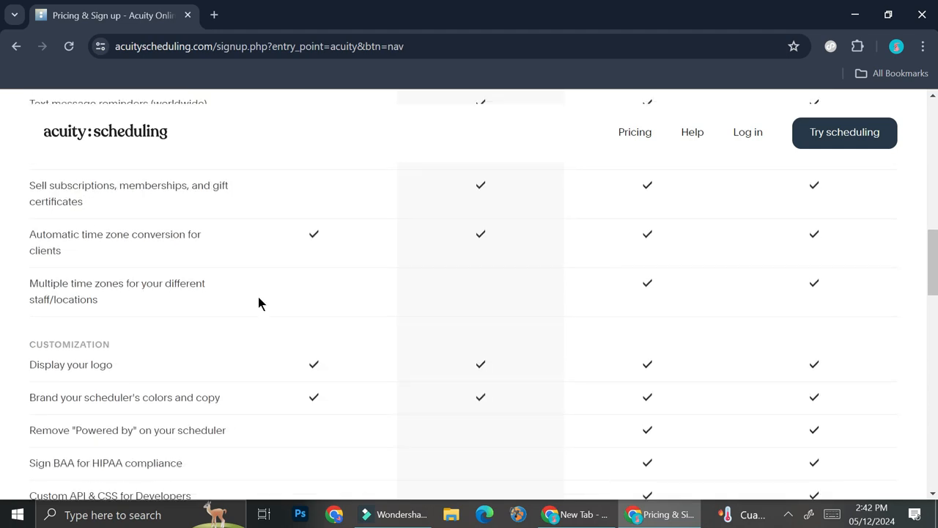
{"action": "scroll", "coordinate": [258, 302], "scroll_direction": "down", "scroll_amount": 3}
{"action": "scroll", "coordinate": [258, 302], "scroll_direction": "up", "scroll_amount": 4}
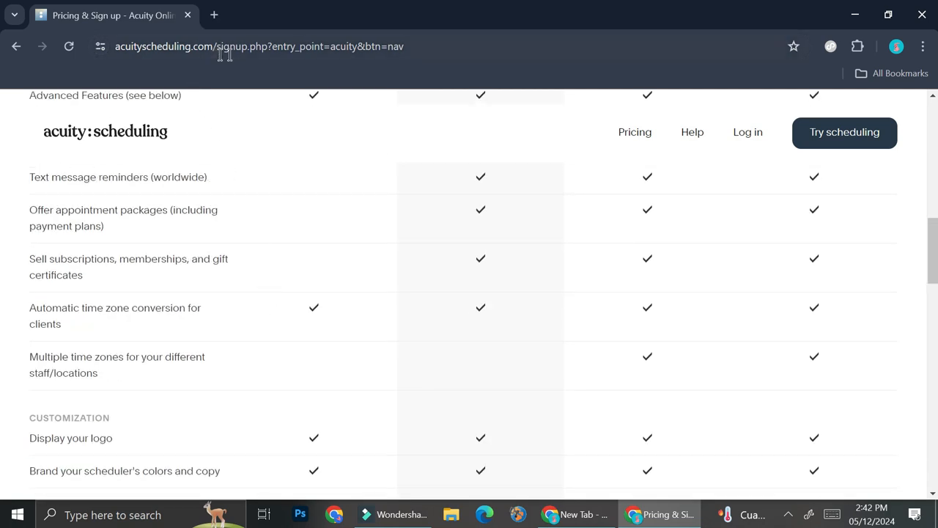
{"action": "scroll", "coordinate": [418, 253], "scroll_direction": "up", "scroll_amount": 1}
{"action": "scroll", "coordinate": [418, 253], "scroll_direction": "up", "scroll_amount": 10}
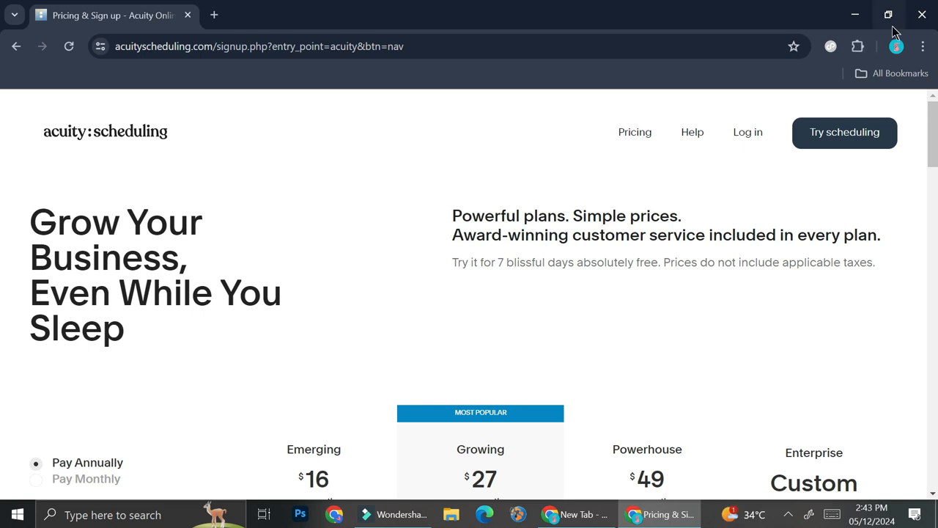
- Start trying the scheduling service and submit the business name "Sun of The Moon" with the scheduling page URL "SunofTheMoon"
{"action": "left_click", "coordinate": [799, 139]}
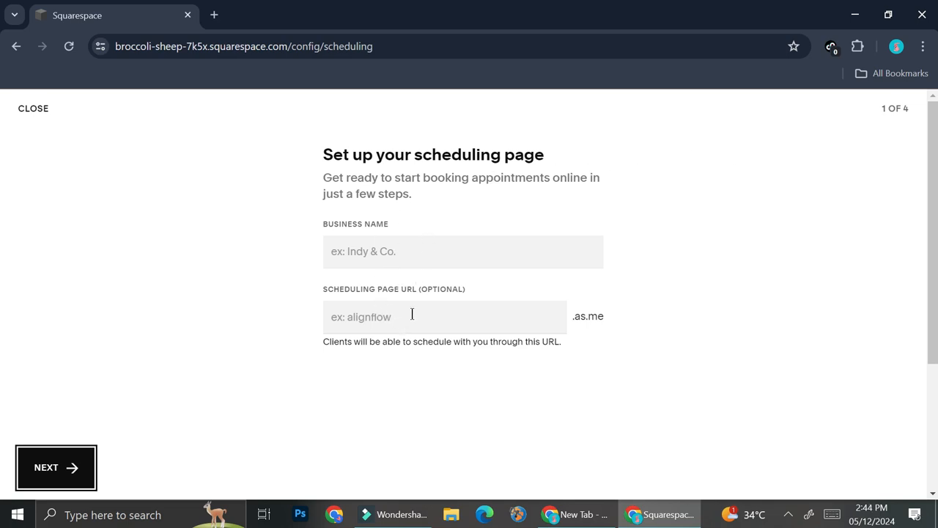
{"action": "left_click", "coordinate": [472, 243]}
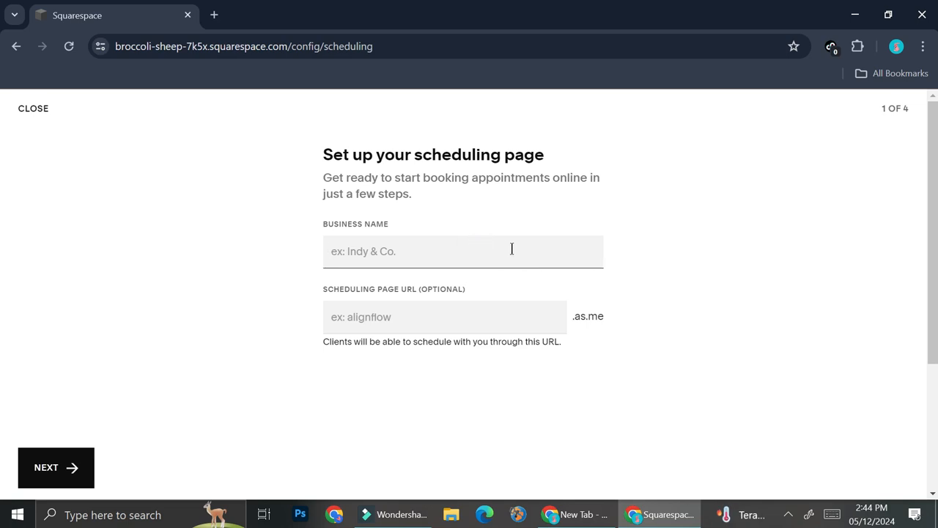
{"action": "type", "text": "Sun of The Moon"}
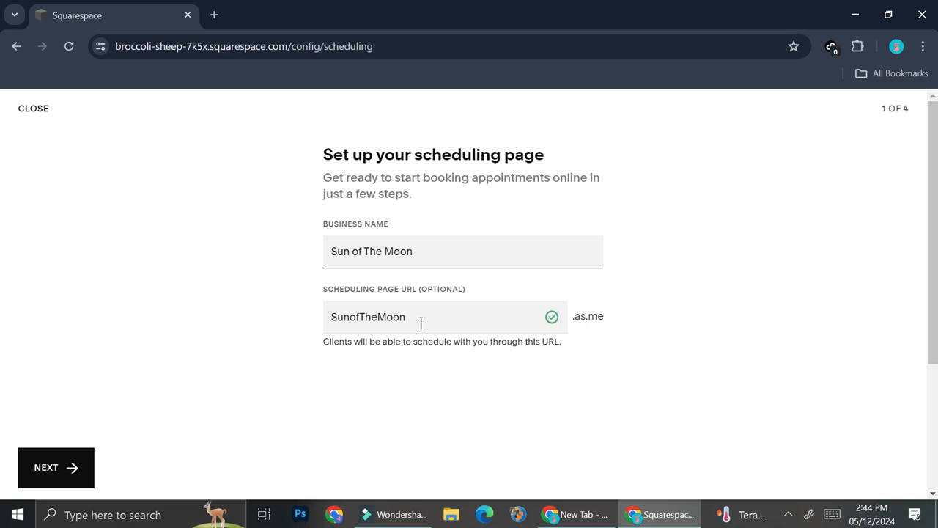
{"action": "left_click", "coordinate": [64, 454]}
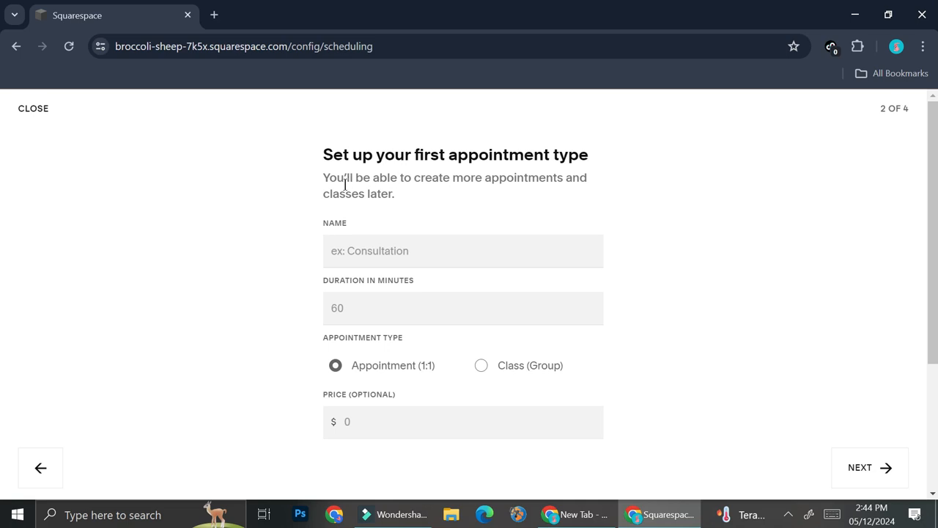
- Set up the first appointment type as "Beauty/Make up Consultation", 45 minutes long and priced at $25, and continue to availability
{"action": "left_click", "coordinate": [402, 253]}
{"action": "type", "text": "Beauty"}
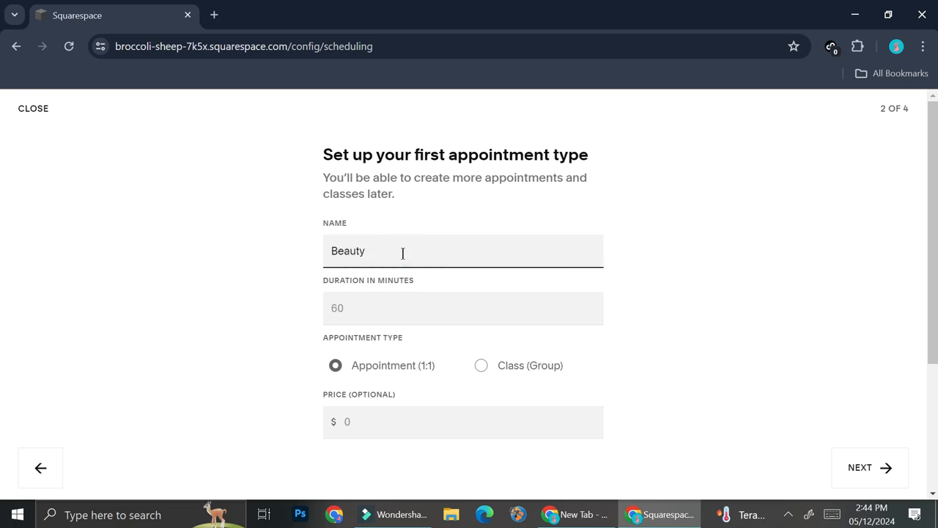
{"action": "type", "text": "/Make up Consultation"}
{"action": "left_click", "coordinate": [385, 310]}
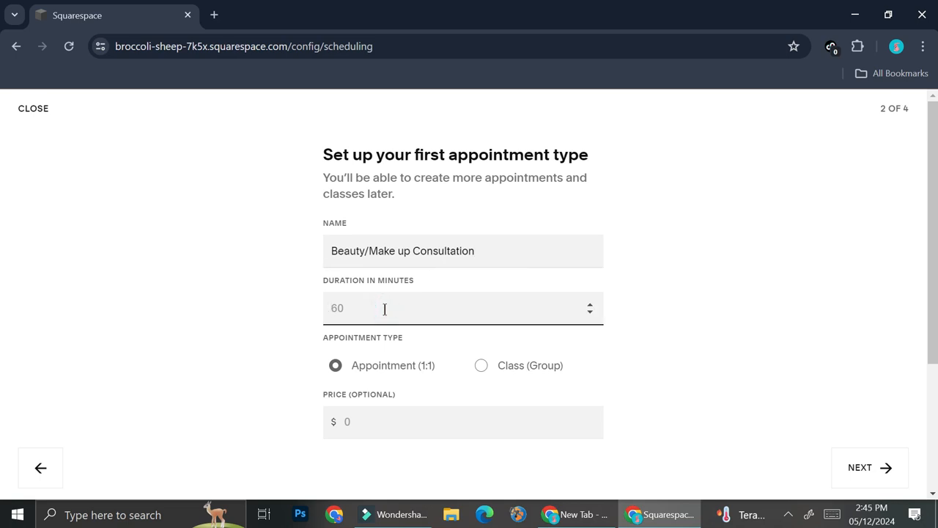
{"action": "type", "text": "45"}
{"action": "left_click", "coordinate": [367, 419]}
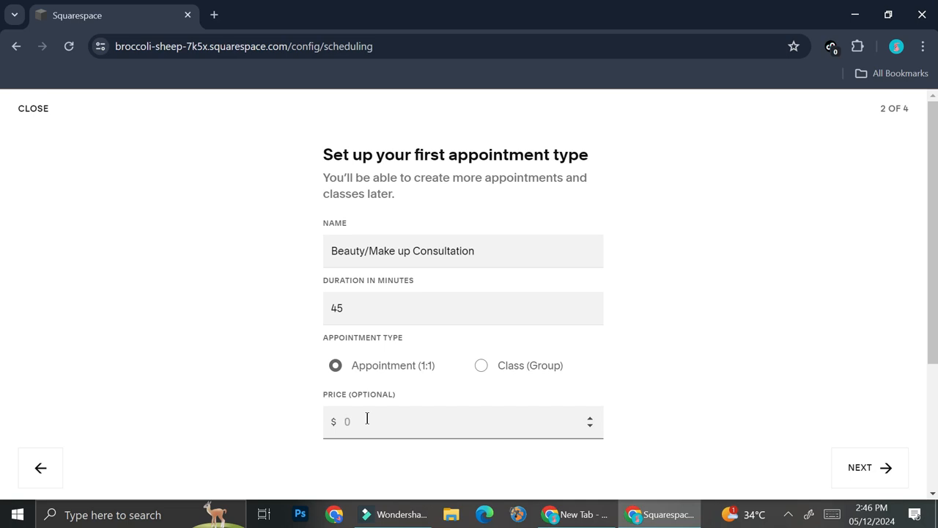
{"action": "type", "text": "25"}
{"action": "left_click", "coordinate": [901, 474]}
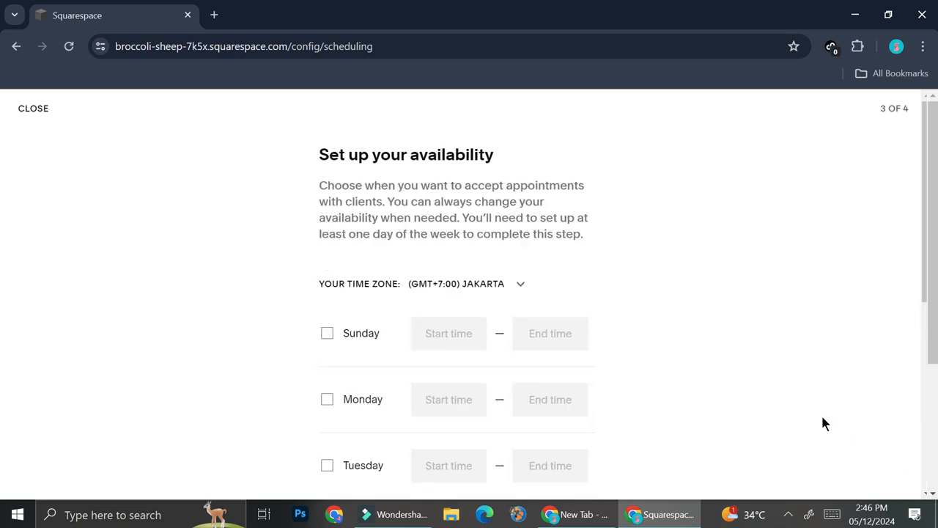
- Look through the time zones available for the schedule without choosing a different one
{"action": "left_click", "coordinate": [502, 288]}
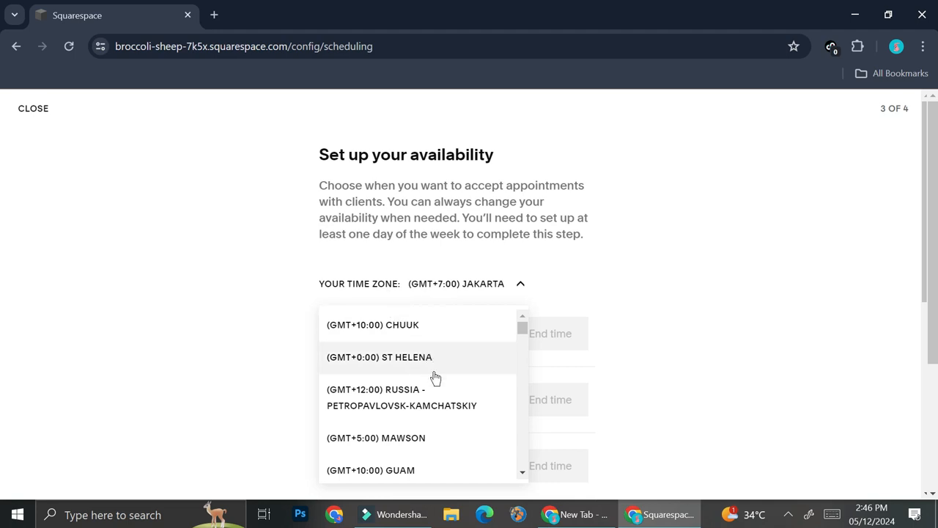
{"action": "scroll", "coordinate": [440, 373], "scroll_direction": "down", "scroll_amount": 1}
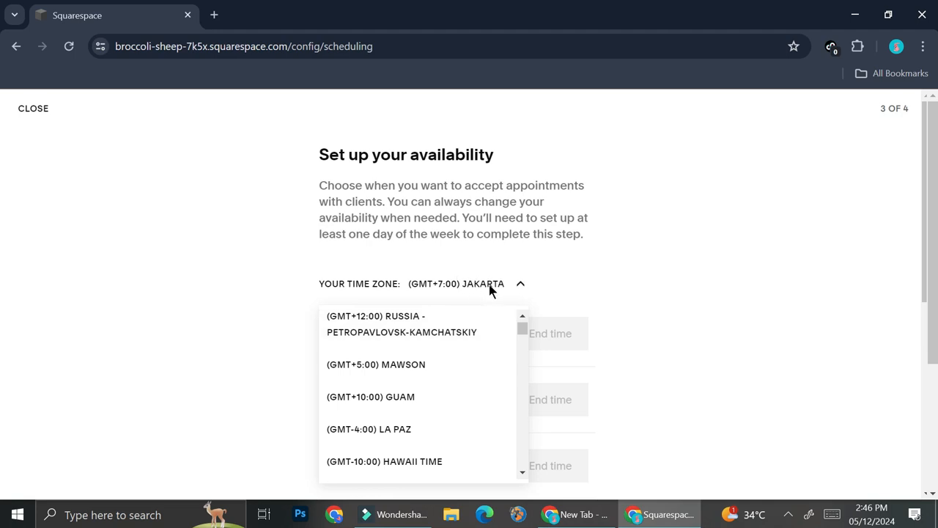
{"action": "scroll", "coordinate": [421, 361], "scroll_direction": "down", "scroll_amount": 2}
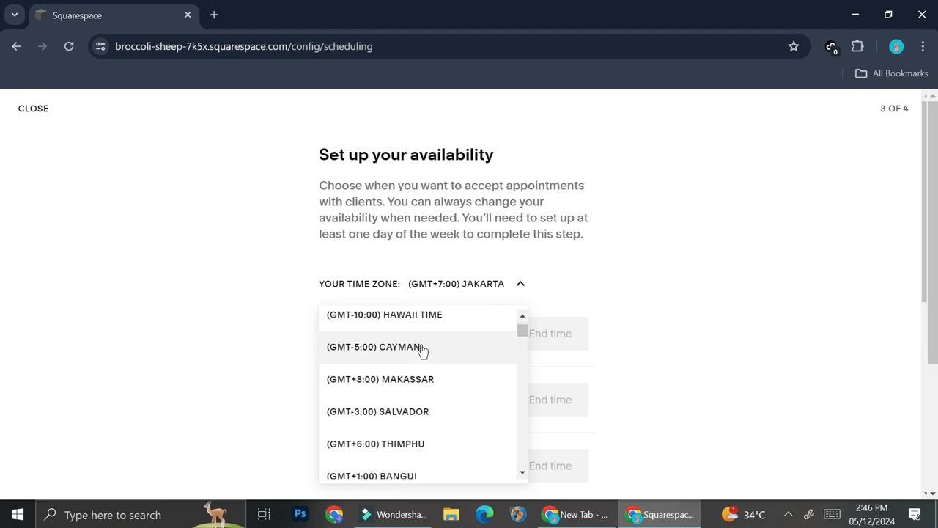
{"action": "scroll", "coordinate": [422, 351], "scroll_direction": "down", "scroll_amount": 2}
{"action": "scroll", "coordinate": [421, 350], "scroll_direction": "down", "scroll_amount": 2}
{"action": "left_click", "coordinate": [717, 359]}
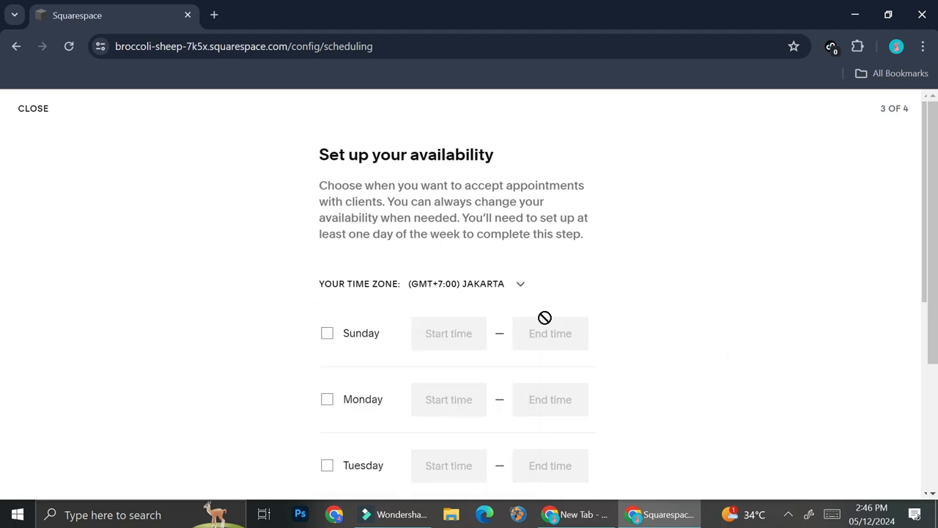
- Enable appointment availability for Monday through Friday
{"action": "left_click", "coordinate": [328, 400]}
{"action": "scroll", "coordinate": [330, 403], "scroll_direction": "down", "scroll_amount": 2}
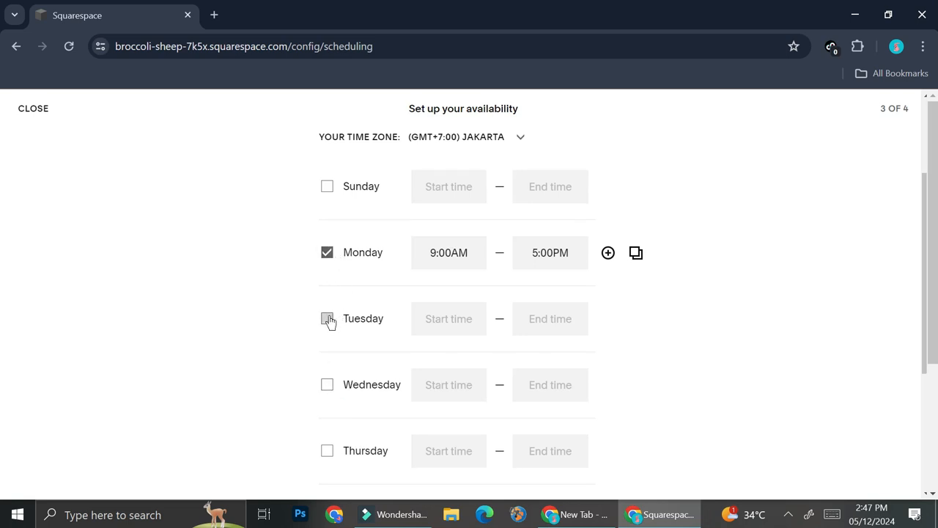
{"action": "left_click", "coordinate": [327, 320]}
{"action": "left_click", "coordinate": [328, 387]}
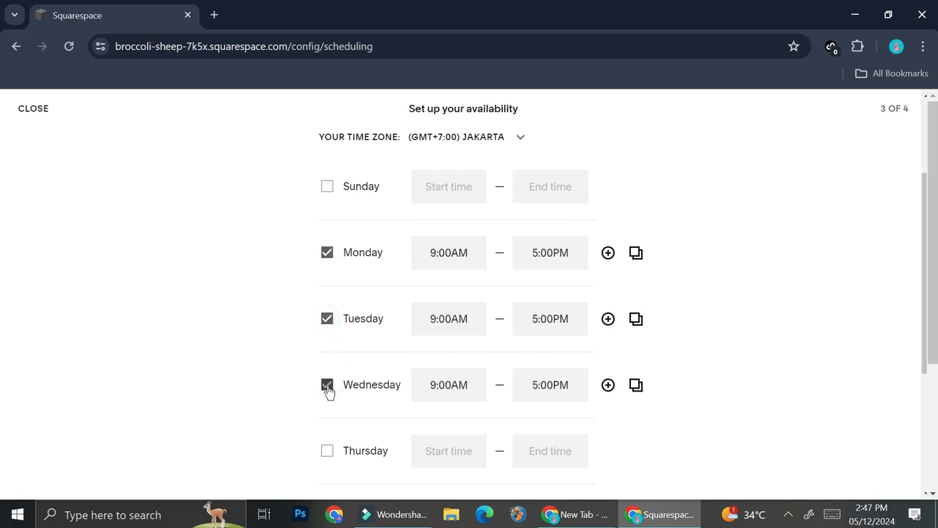
{"action": "scroll", "coordinate": [344, 389], "scroll_direction": "down", "scroll_amount": 1}
{"action": "left_click", "coordinate": [329, 378]}
{"action": "left_click", "coordinate": [328, 444]}
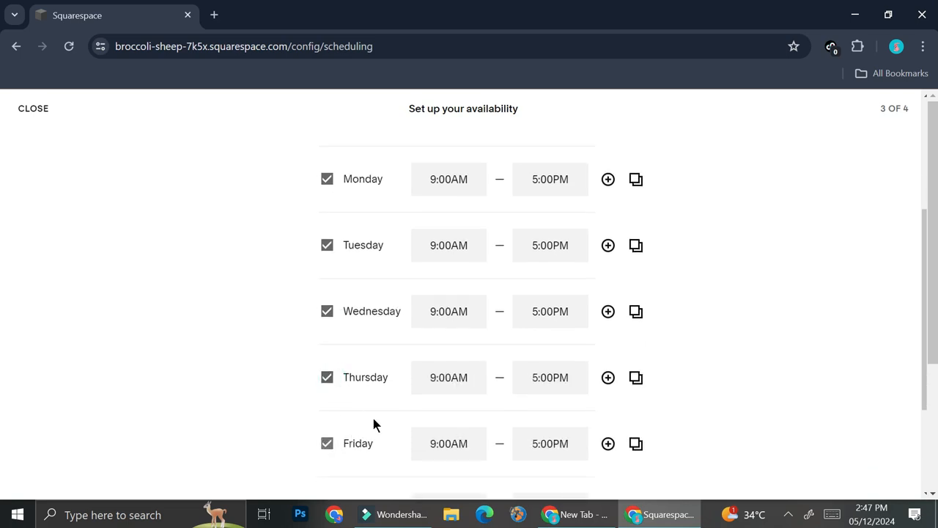
{"action": "scroll", "coordinate": [469, 324], "scroll_direction": "down", "scroll_amount": 2}
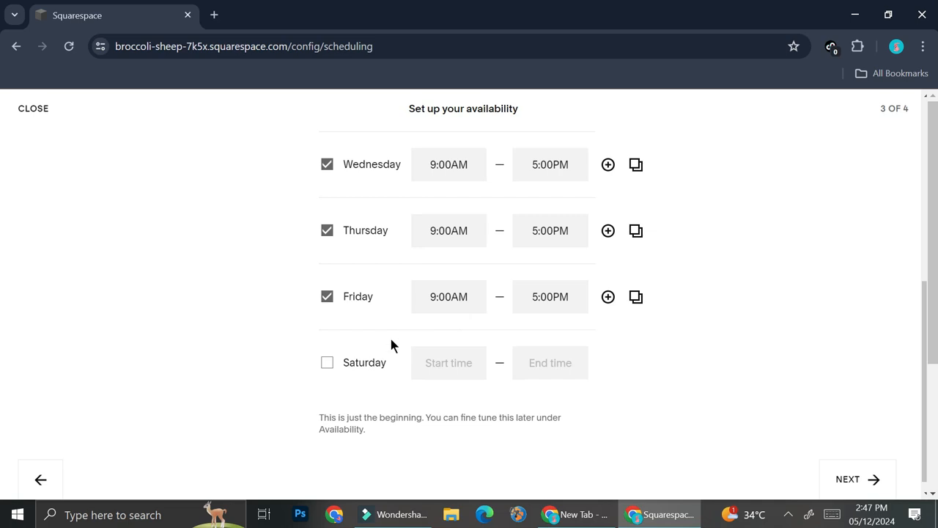
- Set Monday's availability to 8:00AM–6:00PM
{"action": "scroll", "coordinate": [406, 327], "scroll_direction": "up", "scroll_amount": 4}
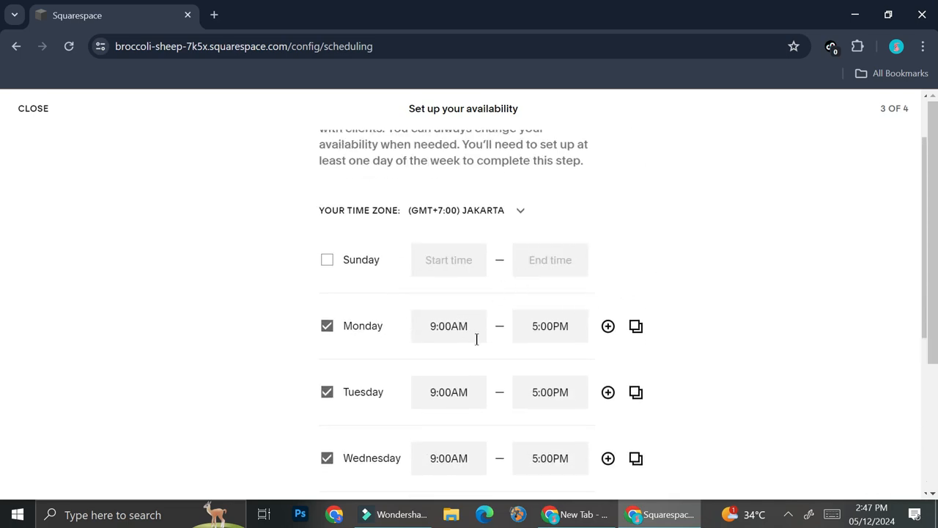
{"action": "left_click", "coordinate": [437, 326]}
{"action": "key", "text": "BackSpace"}
{"action": "type", "text": "8"}
{"action": "left_click", "coordinate": [537, 332]}
{"action": "key", "text": "BackSpace"}
{"action": "type", "text": "6"}
{"action": "scroll", "coordinate": [618, 361], "scroll_direction": "down", "scroll_amount": 1}
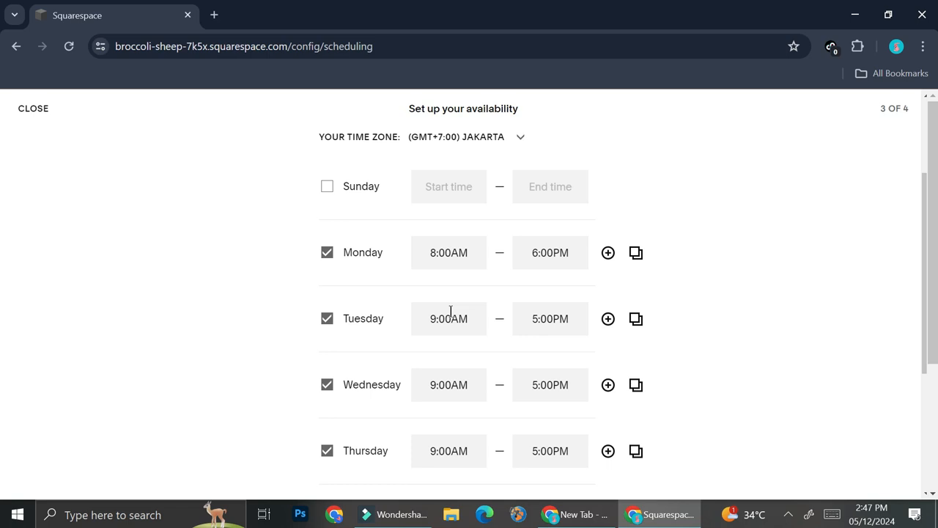
{"action": "scroll", "coordinate": [452, 315], "scroll_direction": "down", "scroll_amount": 2}
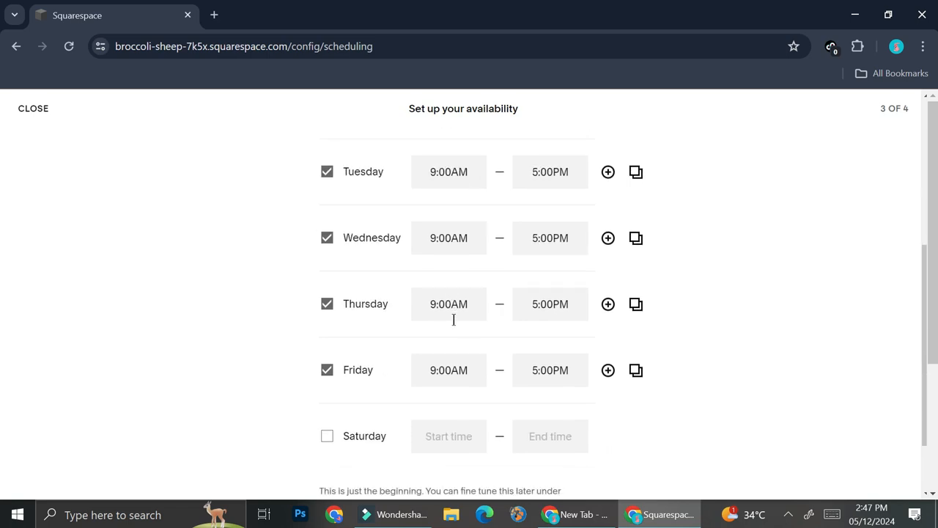
- Copy Monday's 8:00AM–6:00PM hours to the other enabled weekdays and continue to the payment setup
{"action": "scroll", "coordinate": [454, 319], "scroll_direction": "up", "scroll_amount": 1}
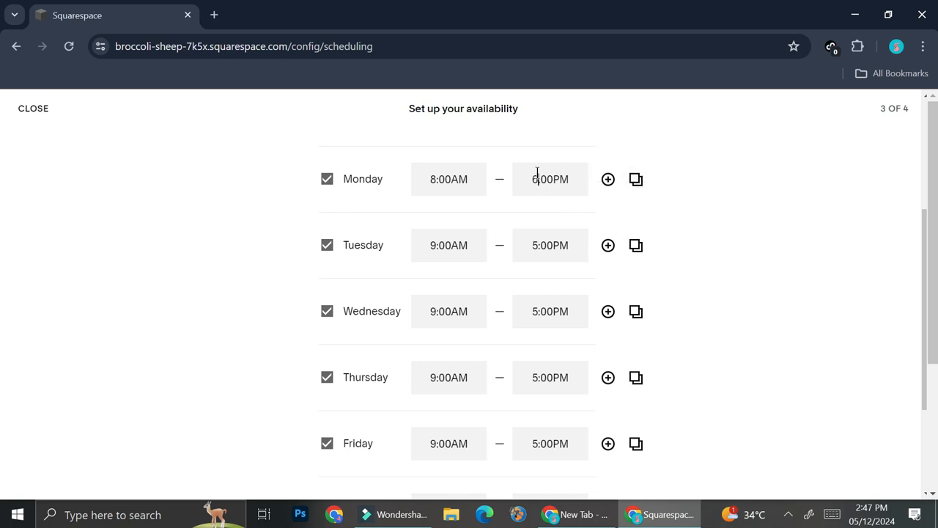
{"action": "left_click", "coordinate": [640, 183]}
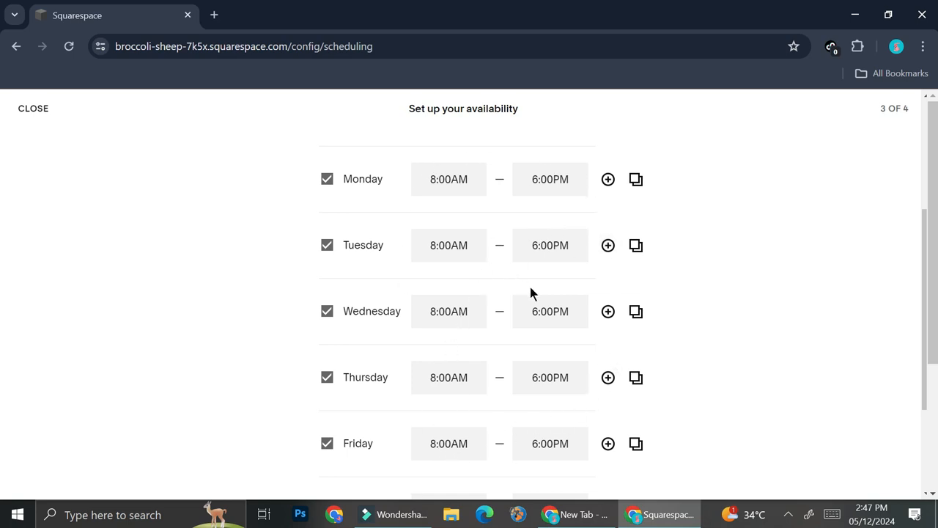
{"action": "scroll", "coordinate": [645, 318], "scroll_direction": "down", "scroll_amount": 2}
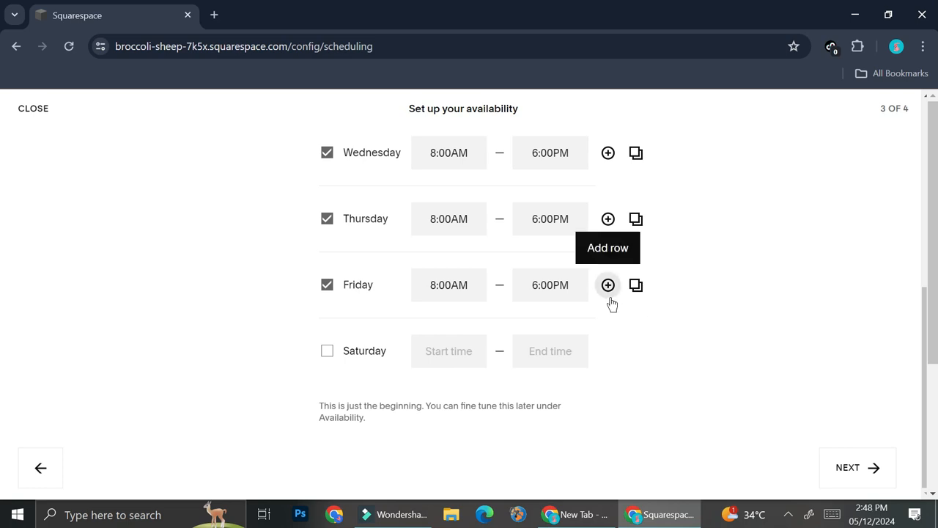
{"action": "left_click", "coordinate": [852, 478]}
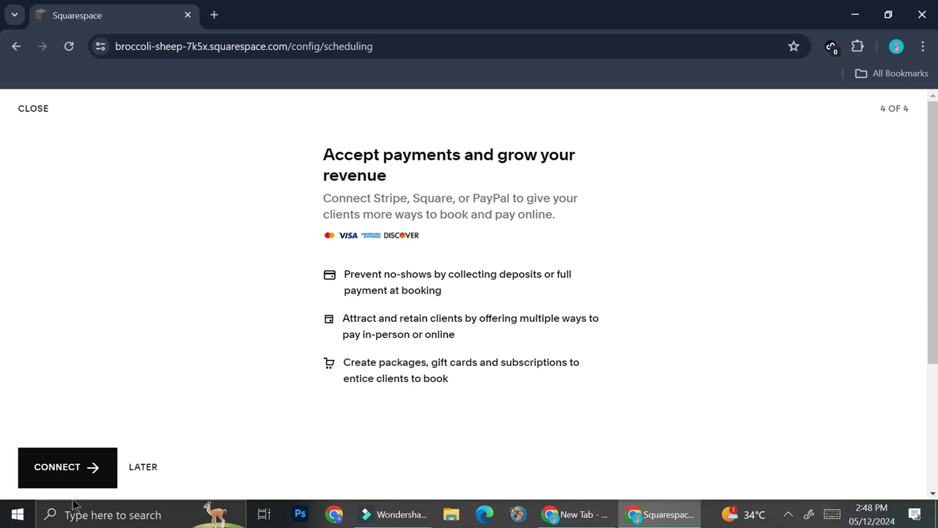
- Postpone connecting a payment processor and open the task for designing the scheduling page
{"action": "left_click", "coordinate": [134, 474]}
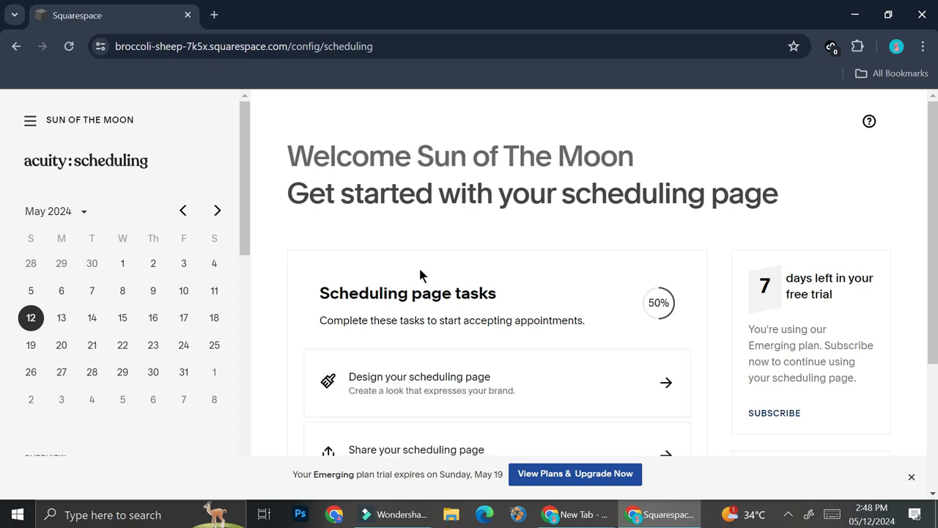
{"action": "scroll", "coordinate": [433, 264], "scroll_direction": "down", "scroll_amount": 1}
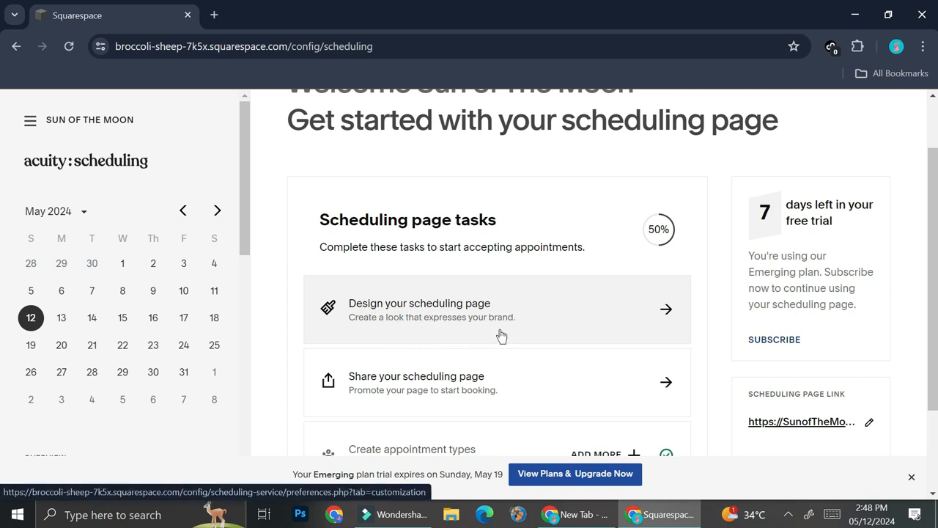
{"action": "left_click", "coordinate": [558, 303]}
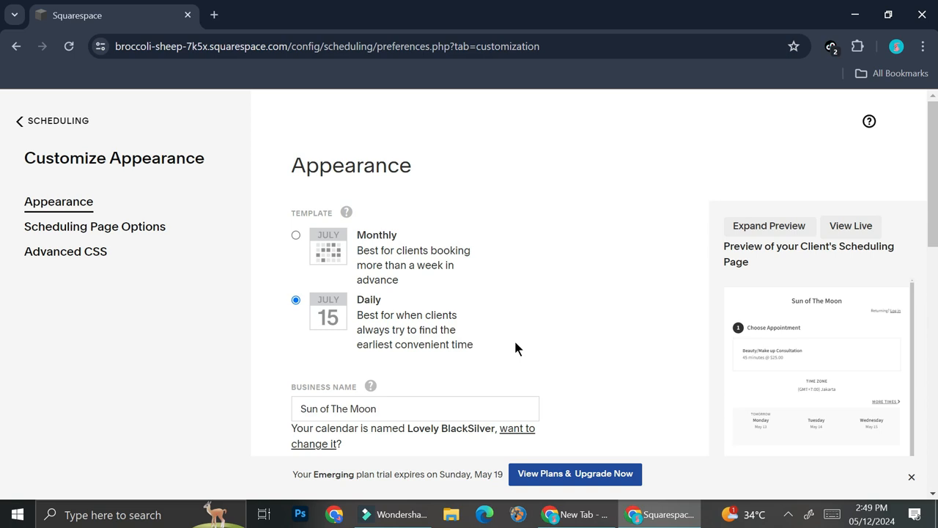
- Try the Monthly template, look through its client page preview, and switch back to the Daily template
{"action": "left_click", "coordinate": [296, 235]}
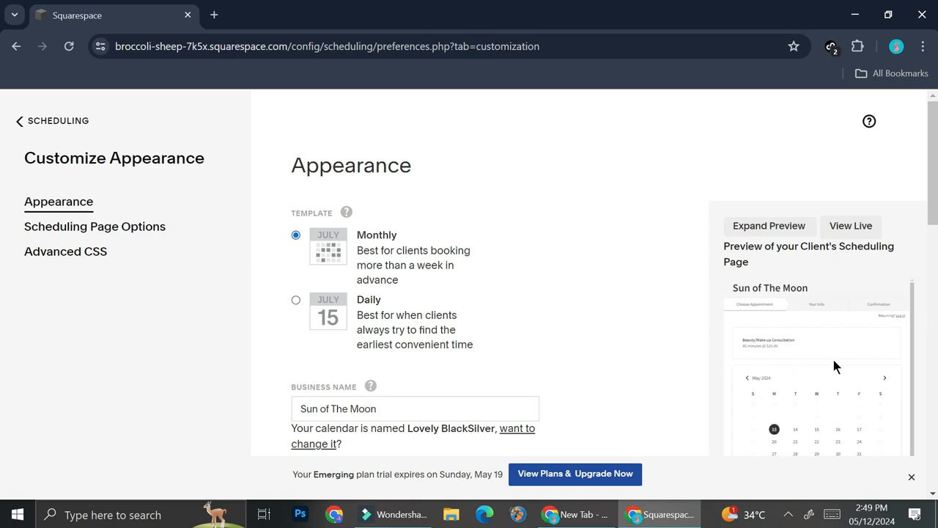
{"action": "scroll", "coordinate": [838, 360], "scroll_direction": "down", "scroll_amount": 2}
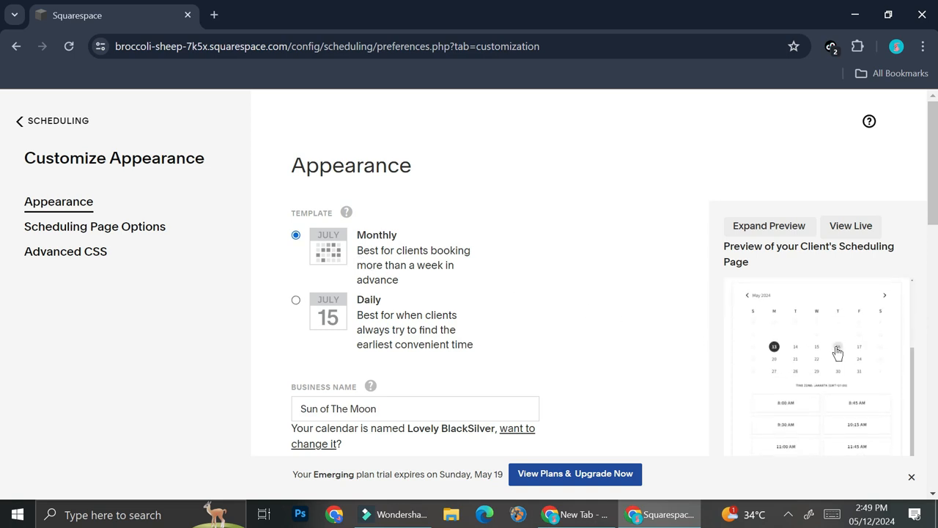
{"action": "scroll", "coordinate": [838, 372], "scroll_direction": "down", "scroll_amount": 2}
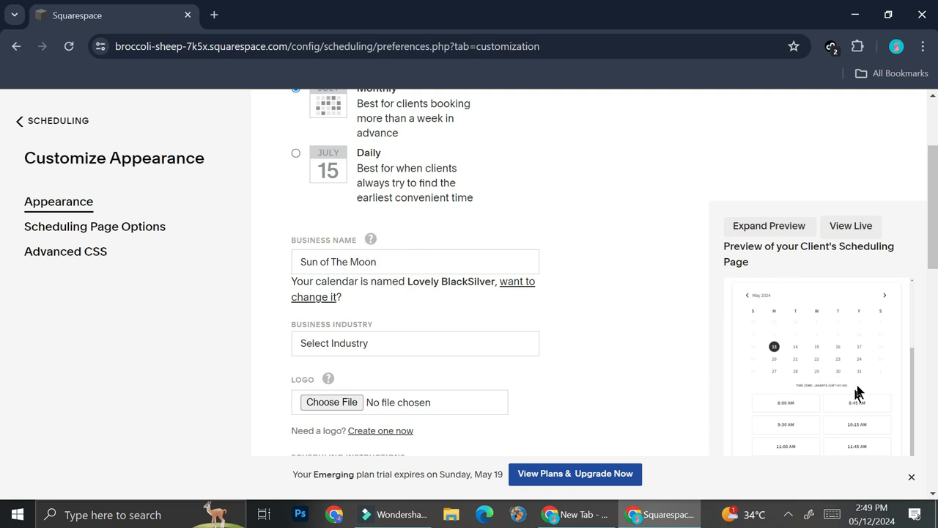
{"action": "scroll", "coordinate": [815, 336], "scroll_direction": "up", "scroll_amount": 2}
{"action": "scroll", "coordinate": [596, 266], "scroll_direction": "up", "scroll_amount": 2}
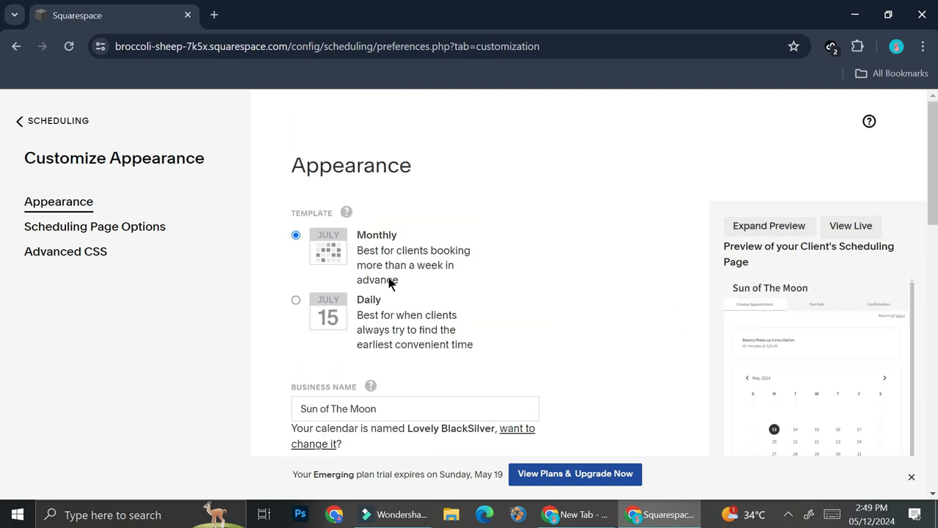
{"action": "left_click", "coordinate": [297, 300]}
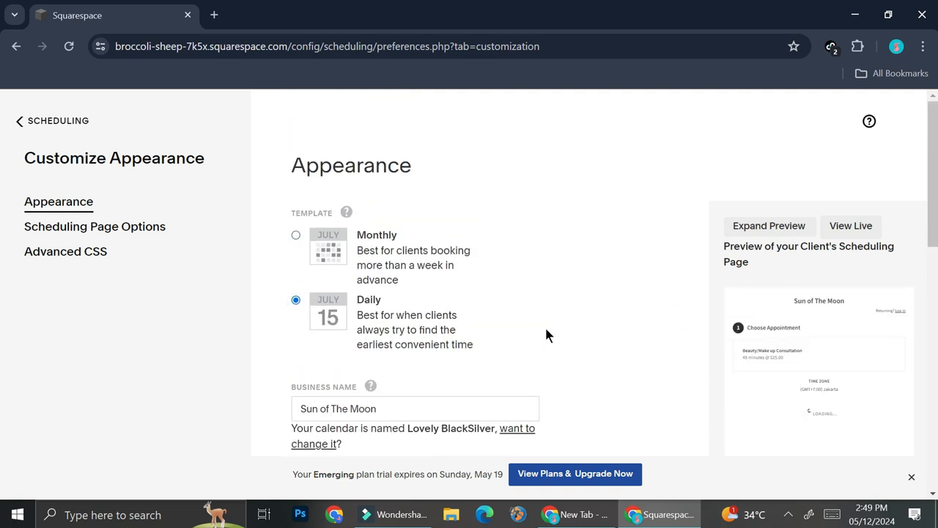
- Set the business industry to Beauty in the scheduling page's appearance settings
{"action": "scroll", "coordinate": [546, 336], "scroll_direction": "down", "scroll_amount": 1}
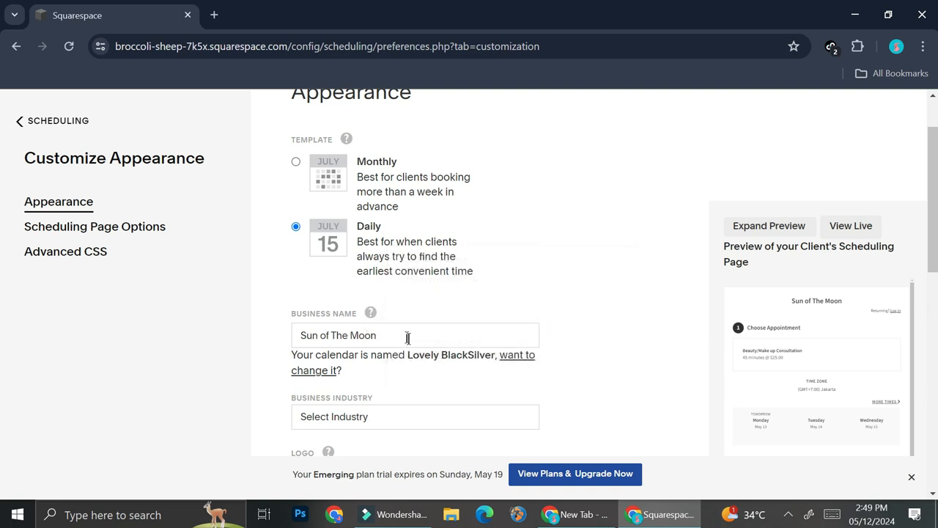
{"action": "scroll", "coordinate": [396, 340], "scroll_direction": "down", "scroll_amount": 1}
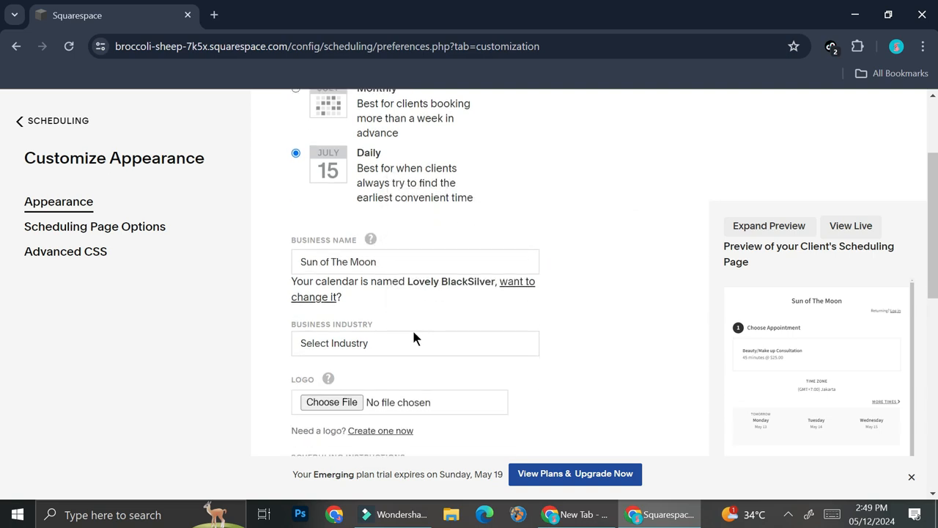
{"action": "left_click", "coordinate": [387, 343]}
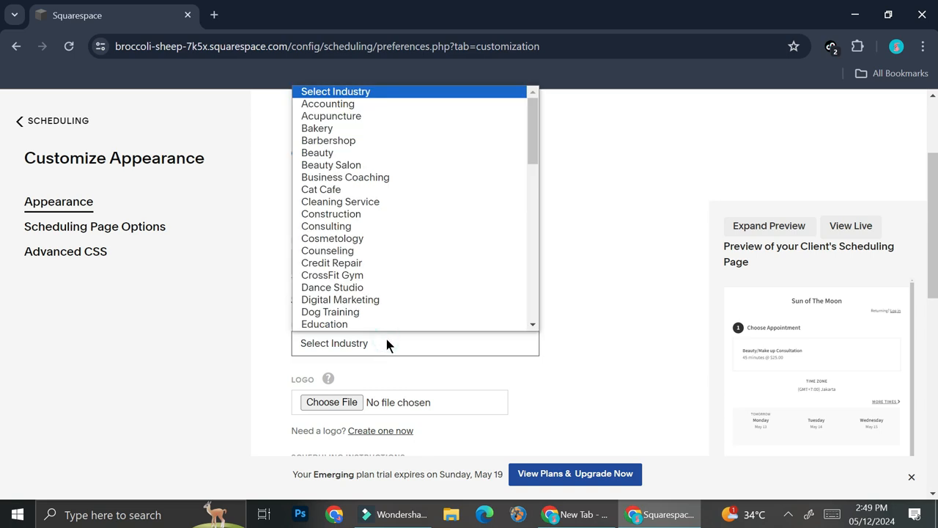
{"action": "left_click", "coordinate": [379, 154]}
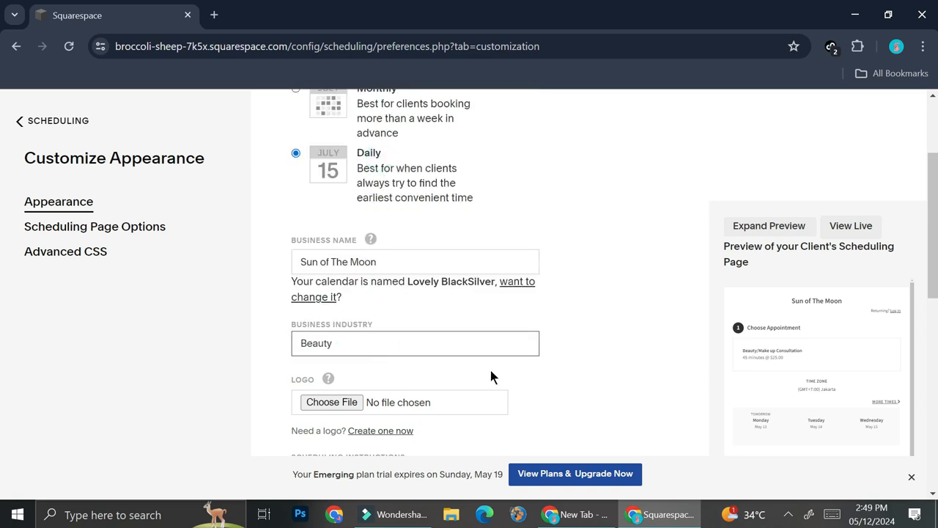
- Enter "- This consultation comes with free make up samples" as the first line of the scheduling instructions
{"action": "scroll", "coordinate": [495, 367], "scroll_direction": "down", "scroll_amount": 1}
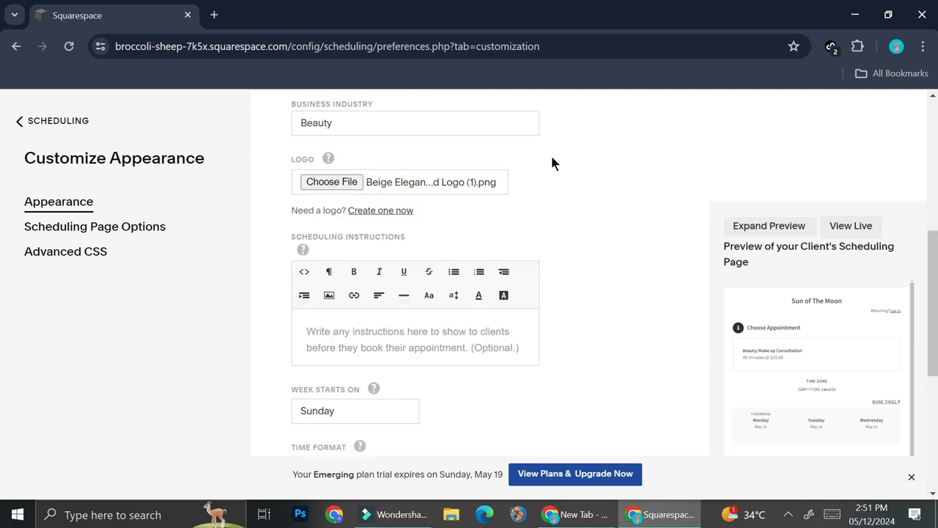
{"action": "left_click", "coordinate": [380, 339]}
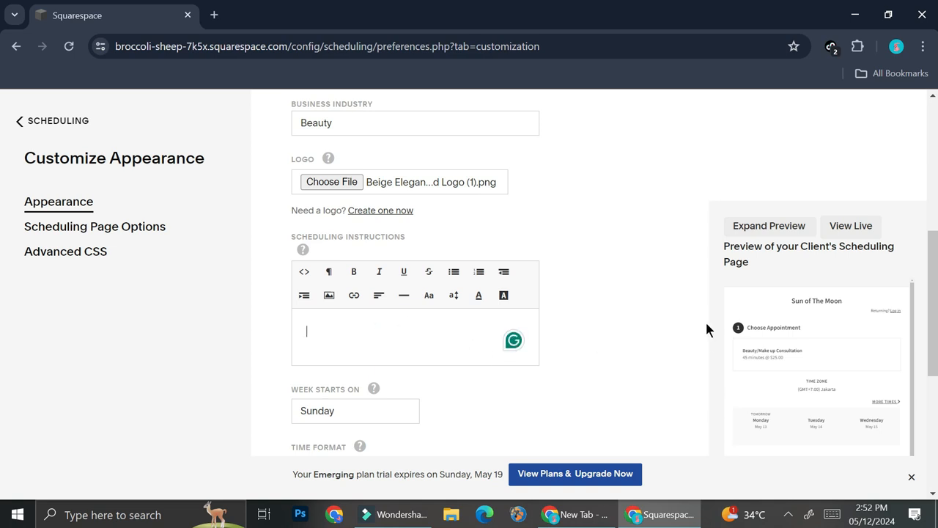
{"action": "scroll", "coordinate": [706, 329], "scroll_direction": "down", "scroll_amount": 1}
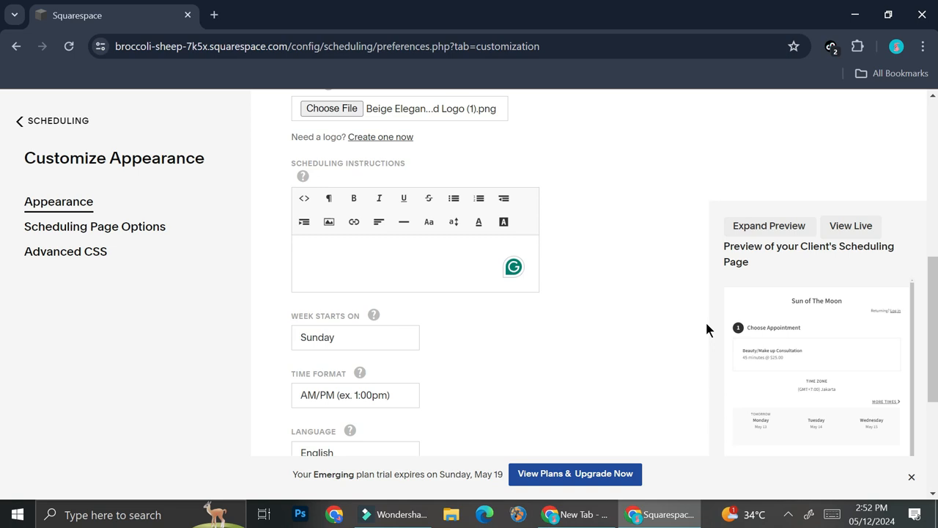
{"action": "type", "text": "This COn"}
{"action": "key", "text": "BackSpace"}
{"action": "key", "text": "BackSpace"}
{"action": "type", "text": "onsultation comes woth free make up s"}
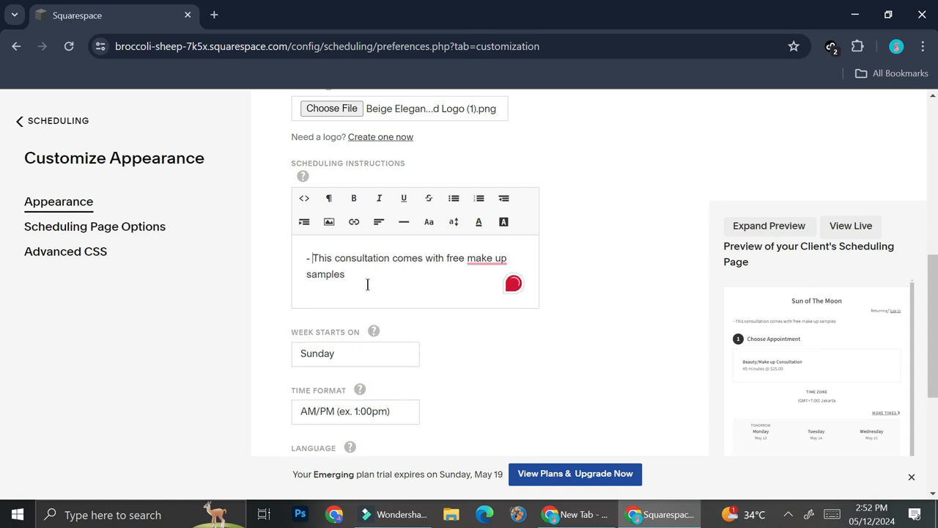
- Add a second scheduling instruction line reading "- Please do not bring any food to the consultation room"
{"action": "left_click", "coordinate": [367, 285]}
{"action": "key", "text": "Return"}
{"action": "type", "text": "-"}
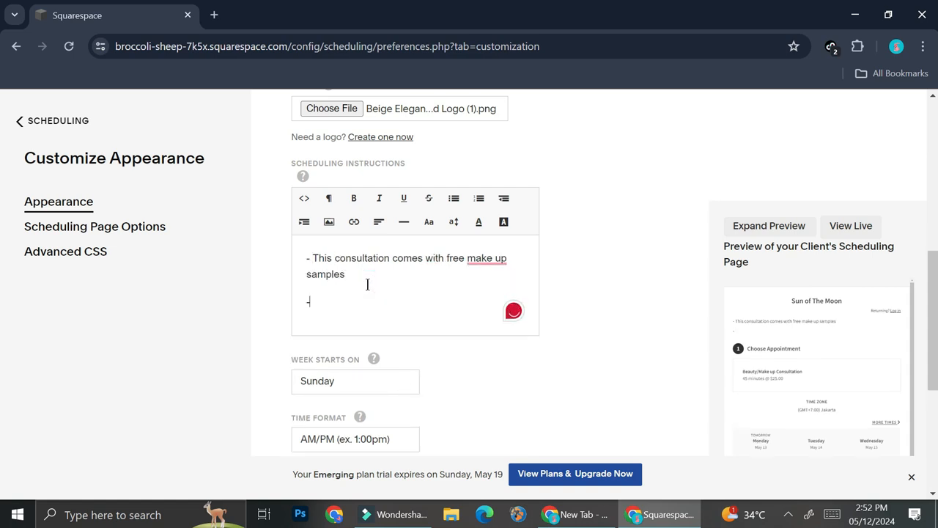
{"action": "type", "text": " Please do n"}
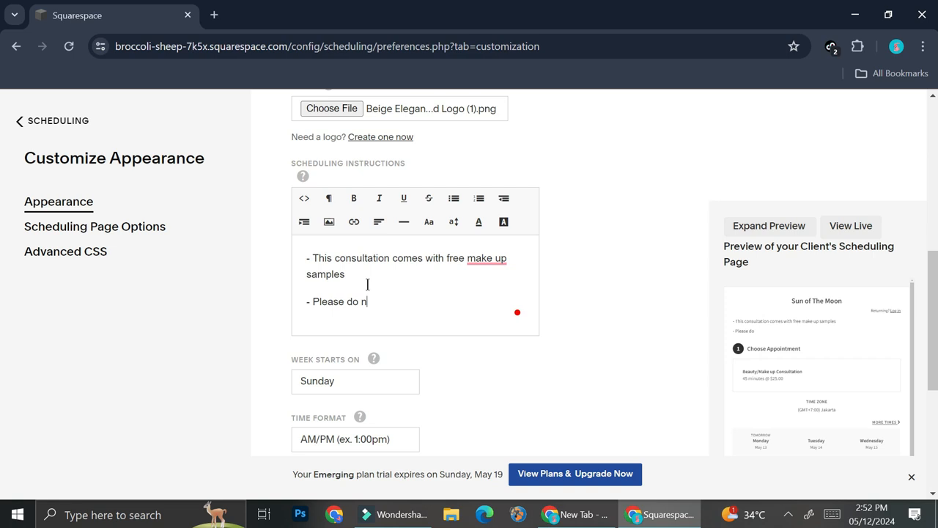
{"action": "type", "text": "ot bring any food to"}
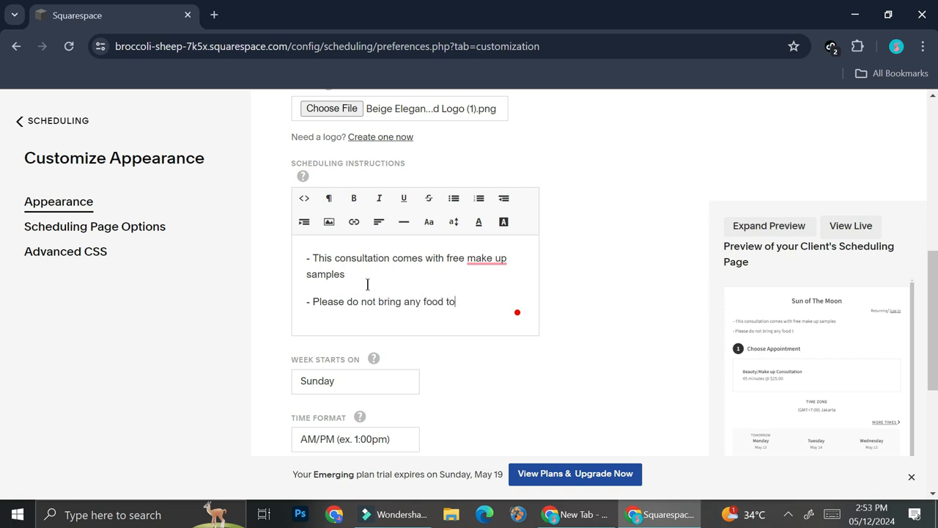
{"action": "type", "text": " the consultation room"}
- Add a third scheduling instruction line reading "- Cancellation max D-1"
{"action": "key", "text": "Return"}
{"action": "type", "text": "- Cancel"}
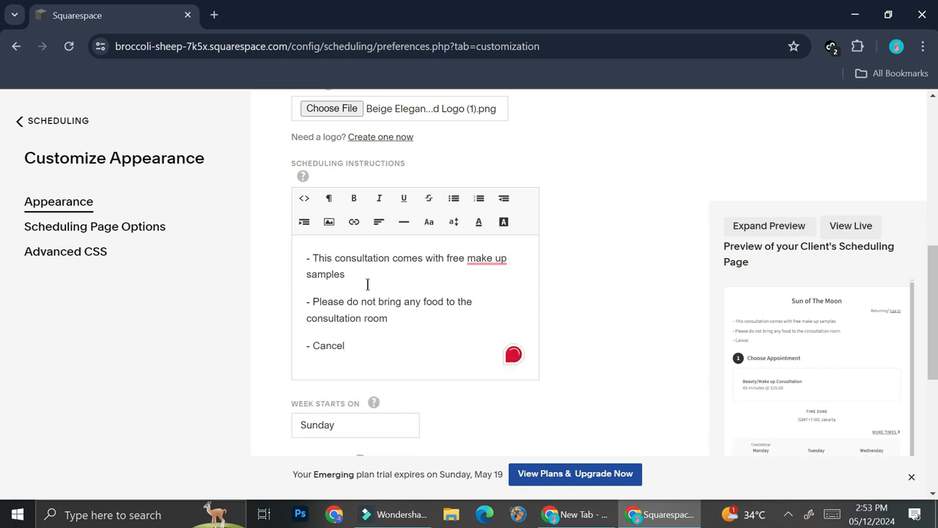
{"action": "type", "text": "lation max D-1"}
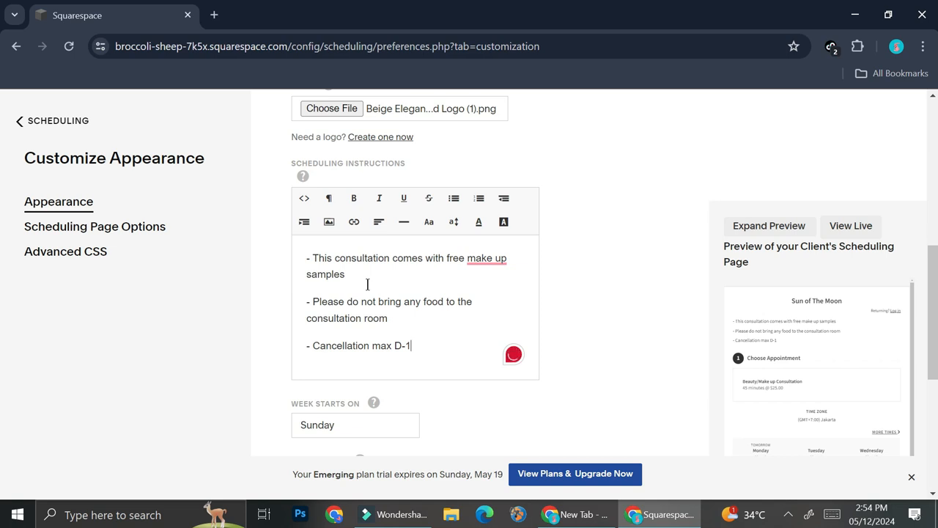
- Review the options for the week's starting day and the time format without changing either setting
{"action": "scroll", "coordinate": [520, 324], "scroll_direction": "down", "scroll_amount": 1}
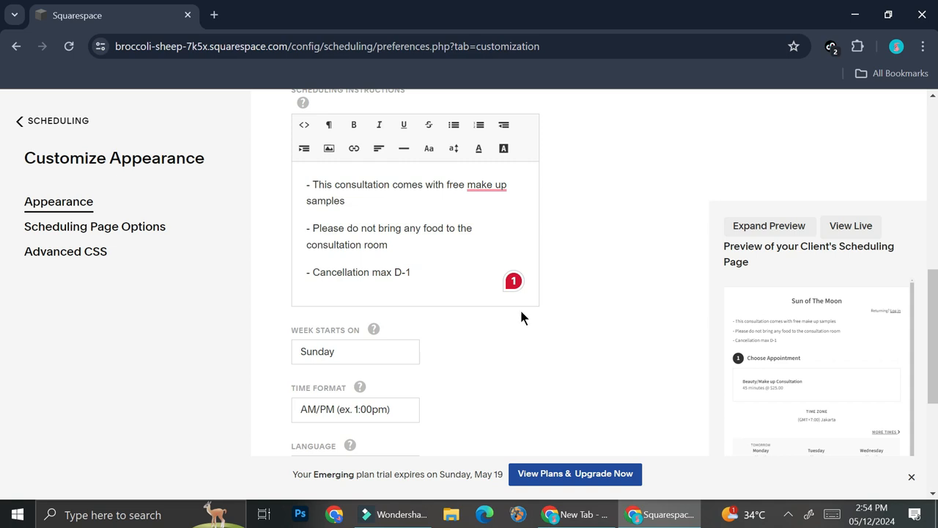
{"action": "scroll", "coordinate": [469, 291], "scroll_direction": "down", "scroll_amount": 1}
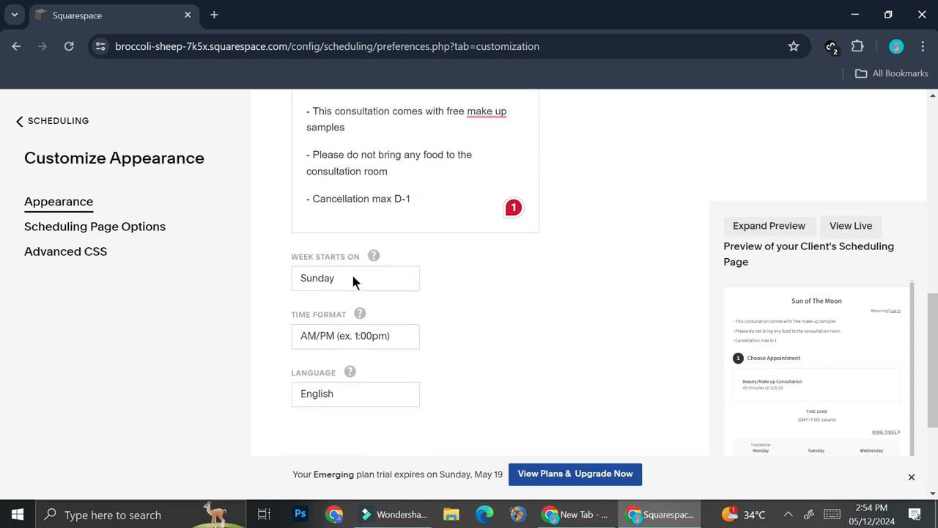
{"action": "left_click", "coordinate": [353, 278]}
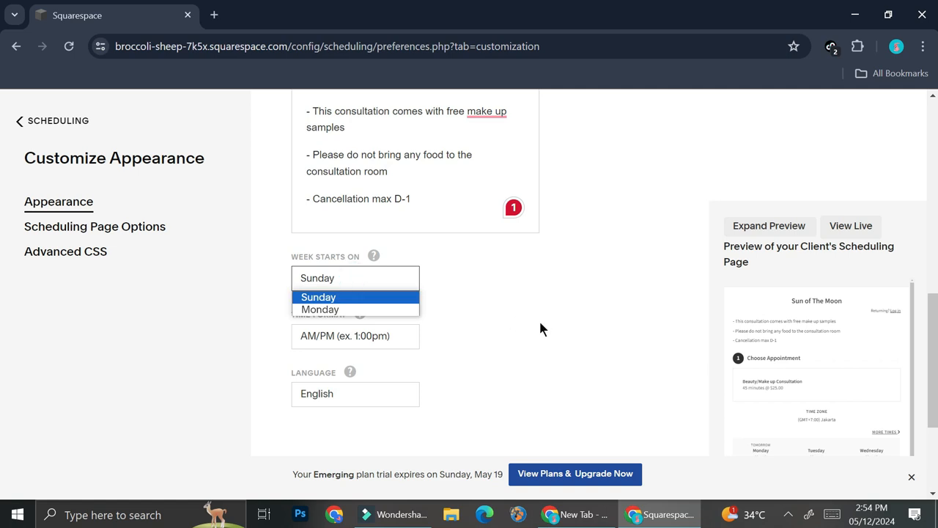
{"action": "scroll", "coordinate": [849, 353], "scroll_direction": "down", "scroll_amount": 3}
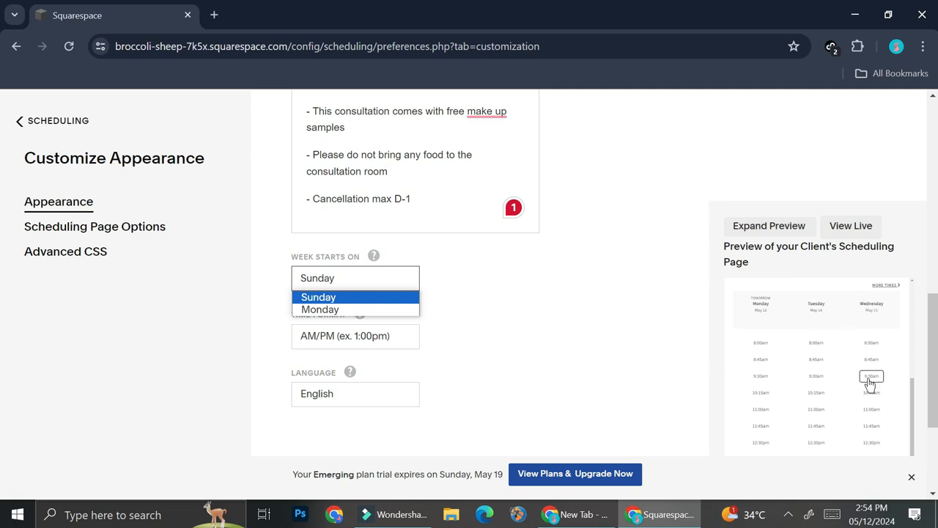
{"action": "left_click", "coordinate": [493, 306]}
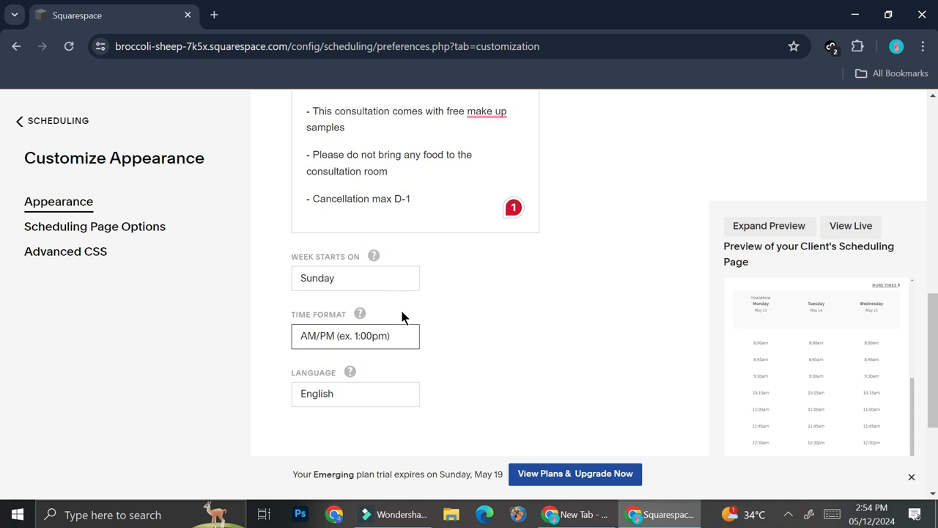
{"action": "left_click", "coordinate": [403, 347]}
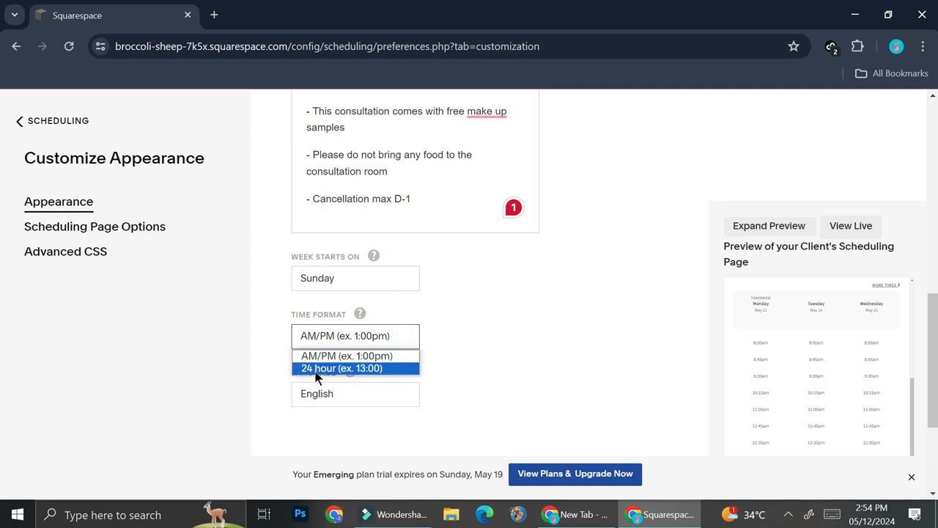
{"action": "left_click", "coordinate": [588, 357]}
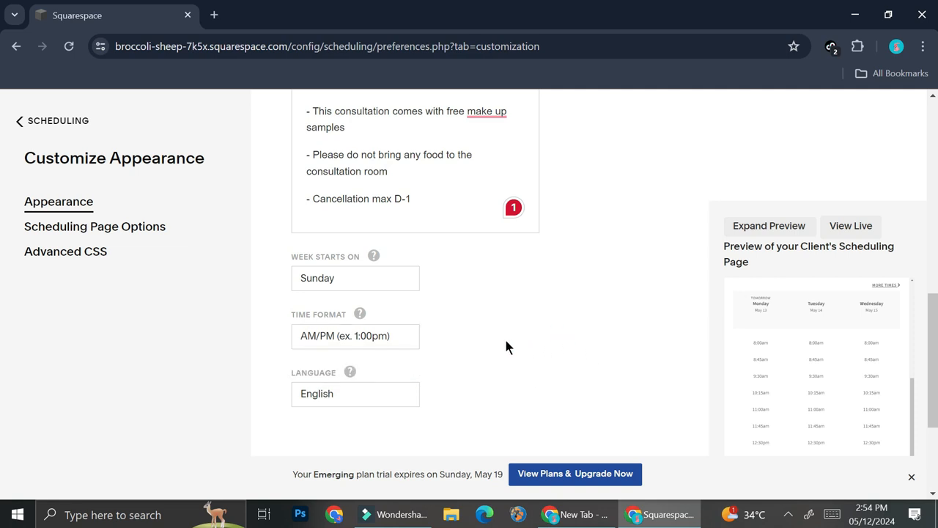
- Change the scheduling page's font to Raleway
{"action": "scroll", "coordinate": [484, 334], "scroll_direction": "down", "scroll_amount": 2}
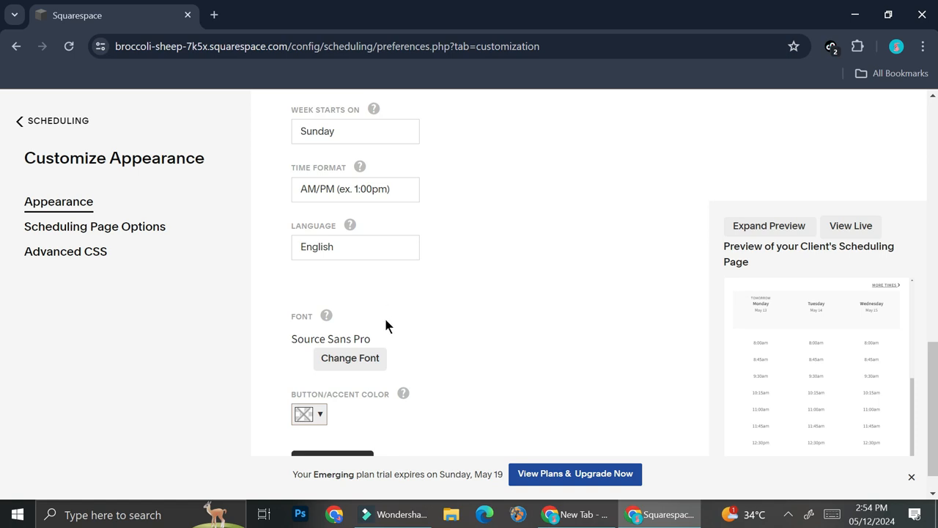
{"action": "left_click", "coordinate": [373, 357]}
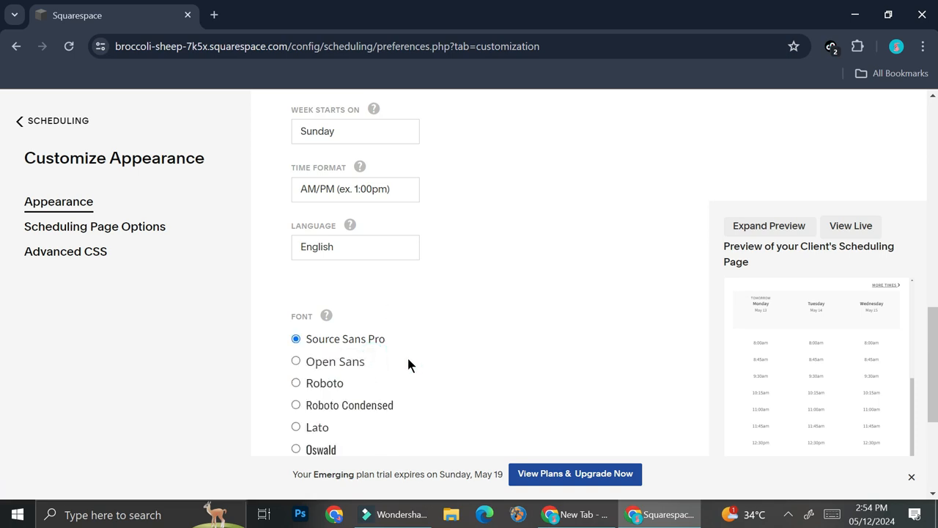
{"action": "scroll", "coordinate": [407, 364], "scroll_direction": "down", "scroll_amount": 1}
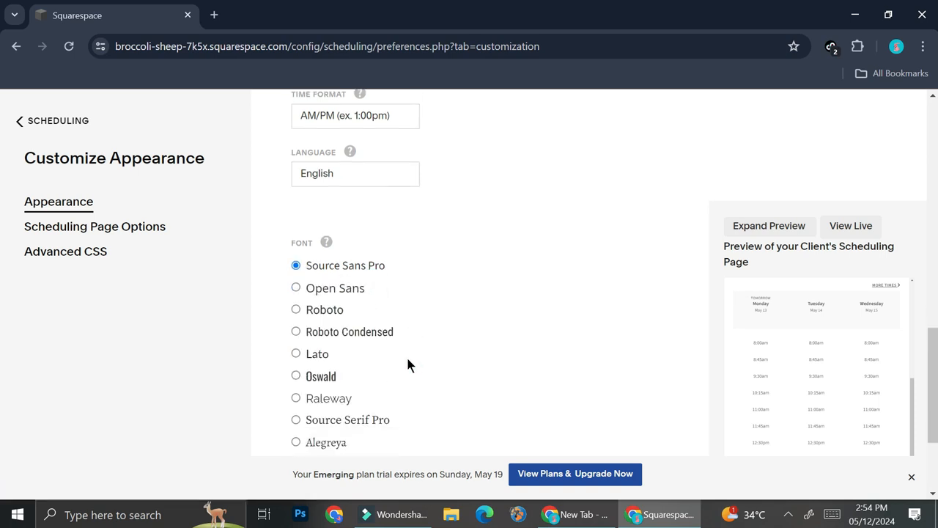
{"action": "left_click", "coordinate": [297, 398]}
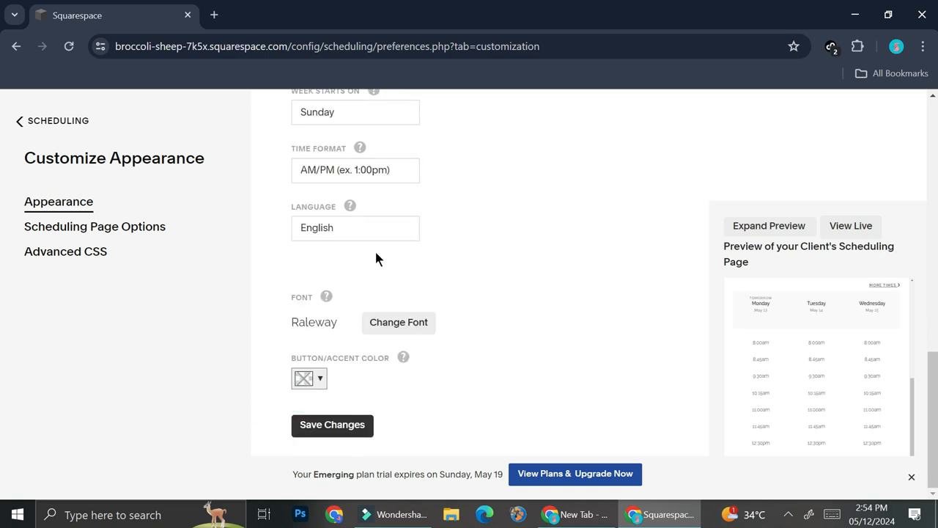
- Set the button/accent color to orange and save the appearance changes
{"action": "left_click", "coordinate": [320, 378]}
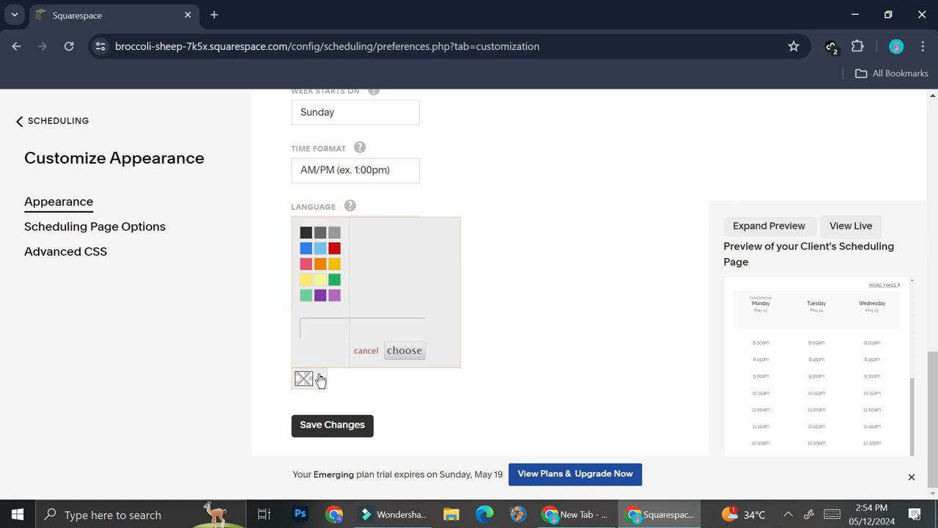
{"action": "left_click", "coordinate": [320, 265]}
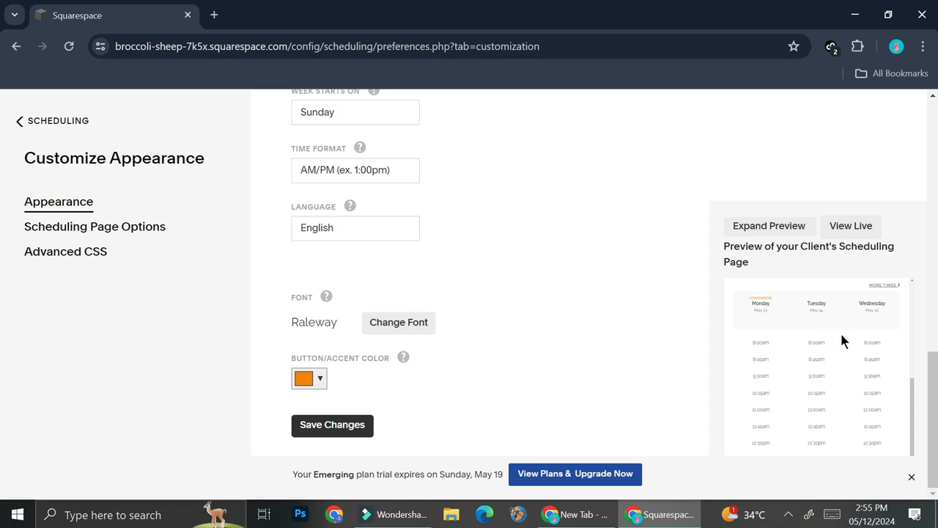
{"action": "scroll", "coordinate": [838, 331], "scroll_direction": "down", "scroll_amount": 2}
{"action": "left_click", "coordinate": [341, 431]}
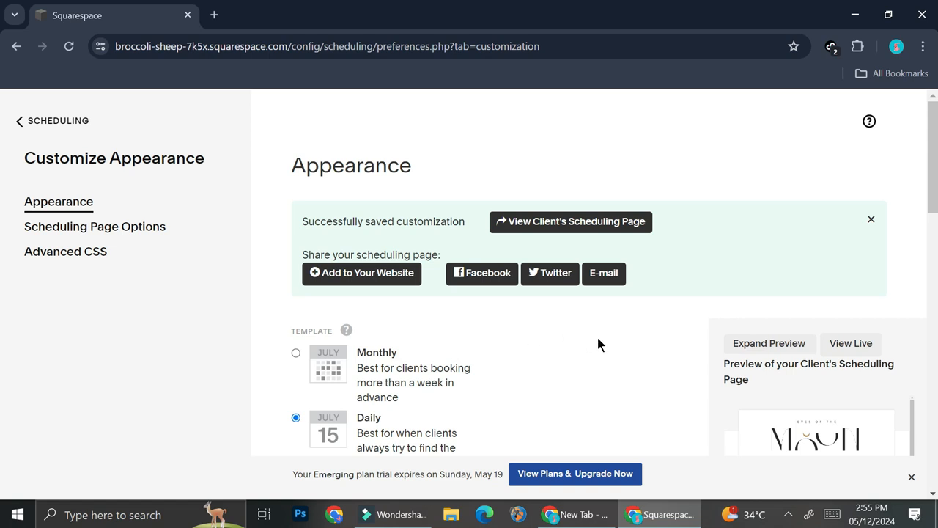
- View the client's scheduling page and examine its instructions, appointment type and available weekday time slots
{"action": "left_click", "coordinate": [634, 228]}
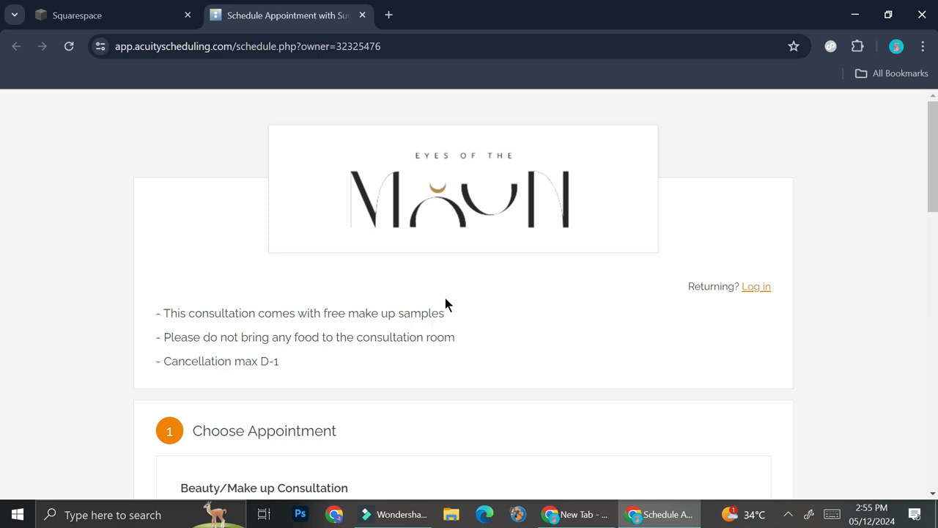
{"action": "scroll", "coordinate": [445, 305], "scroll_direction": "down", "scroll_amount": 3}
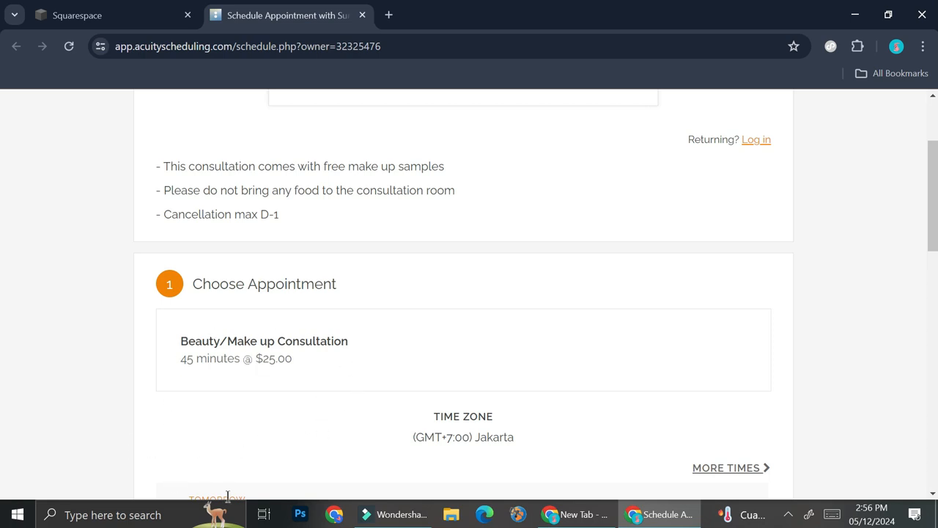
{"action": "scroll", "coordinate": [349, 381], "scroll_direction": "down", "scroll_amount": 1}
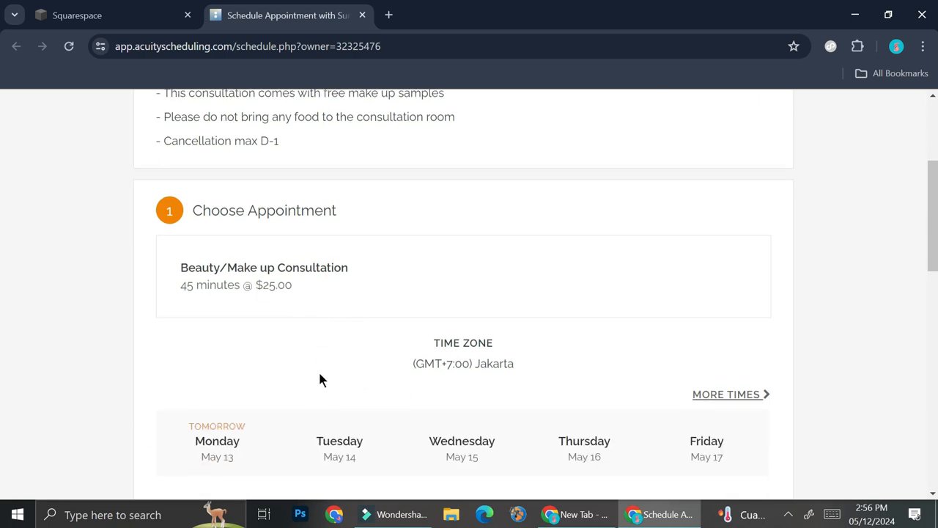
{"action": "scroll", "coordinate": [330, 383], "scroll_direction": "down", "scroll_amount": 2}
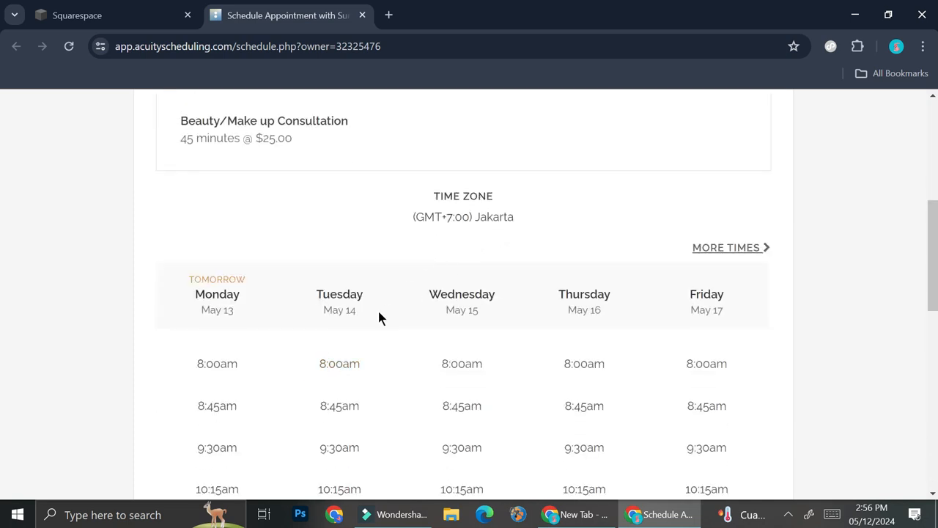
{"action": "scroll", "coordinate": [356, 434], "scroll_direction": "down", "scroll_amount": 2}
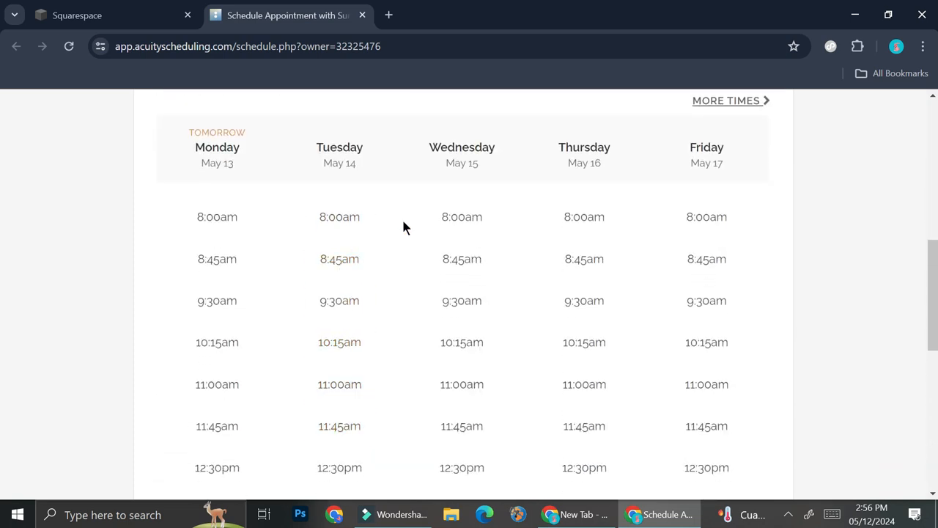
{"action": "scroll", "coordinate": [489, 445], "scroll_direction": "down", "scroll_amount": 5}
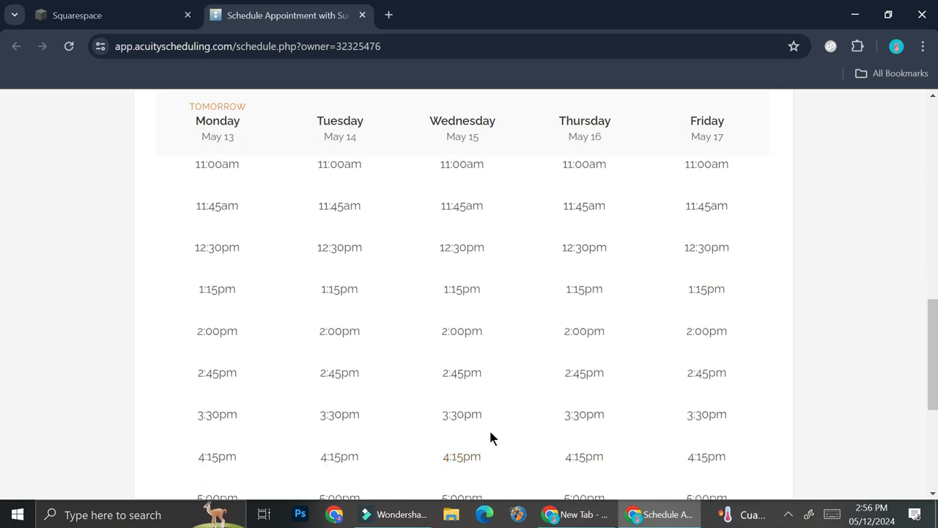
{"action": "scroll", "coordinate": [492, 434], "scroll_direction": "up", "scroll_amount": 6}
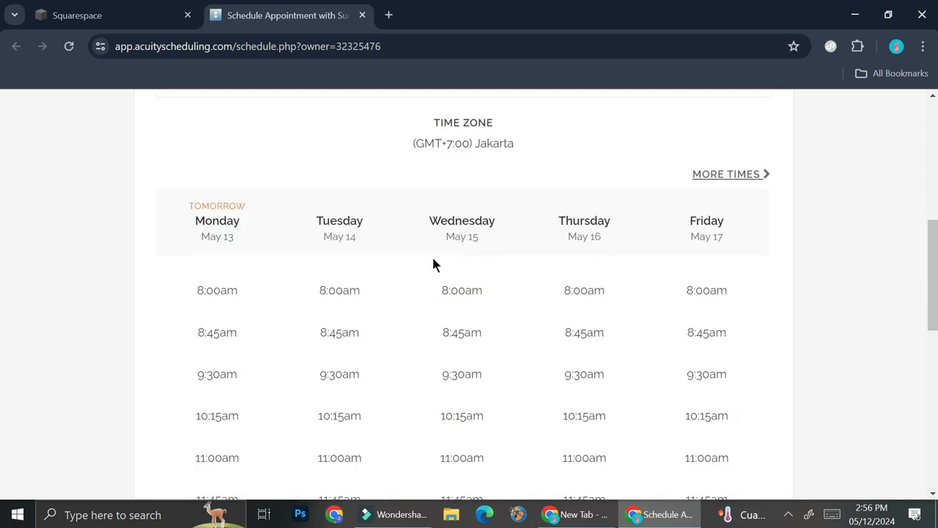